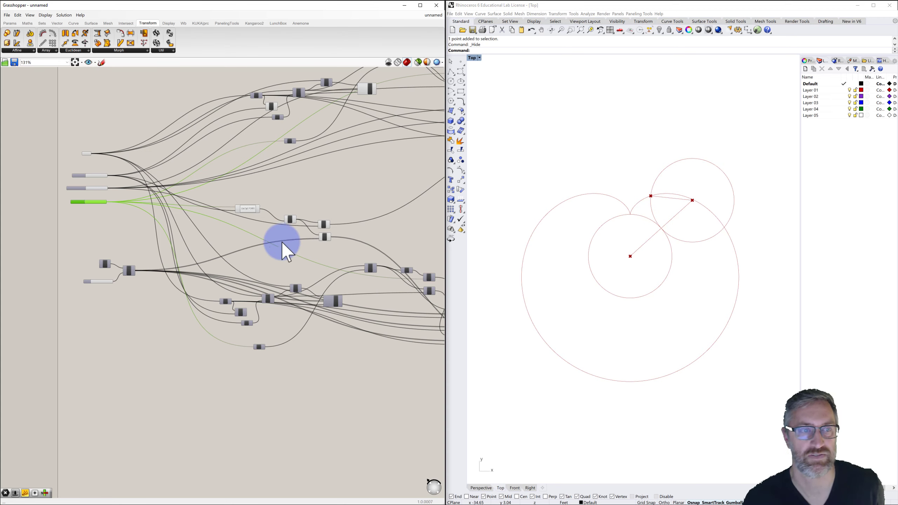
Step: Set the definition's inner radius to 13, animated rotation to 41 and outer radius to 7
scroll(88, 207, "up", 4)
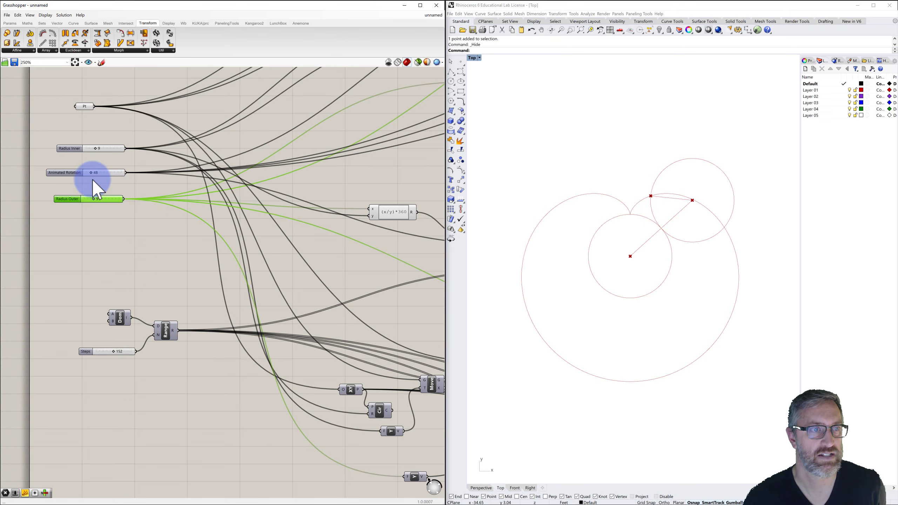
left_click_drag(96, 174, 105, 149)
left_click(549, 274)
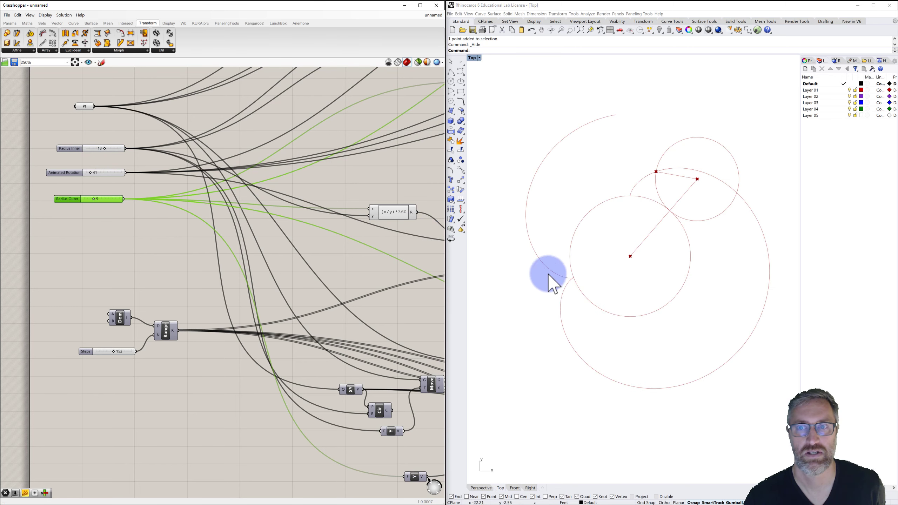
scroll(550, 276, "down", 2)
left_click(271, 217)
left_click_drag(114, 201, 89, 200)
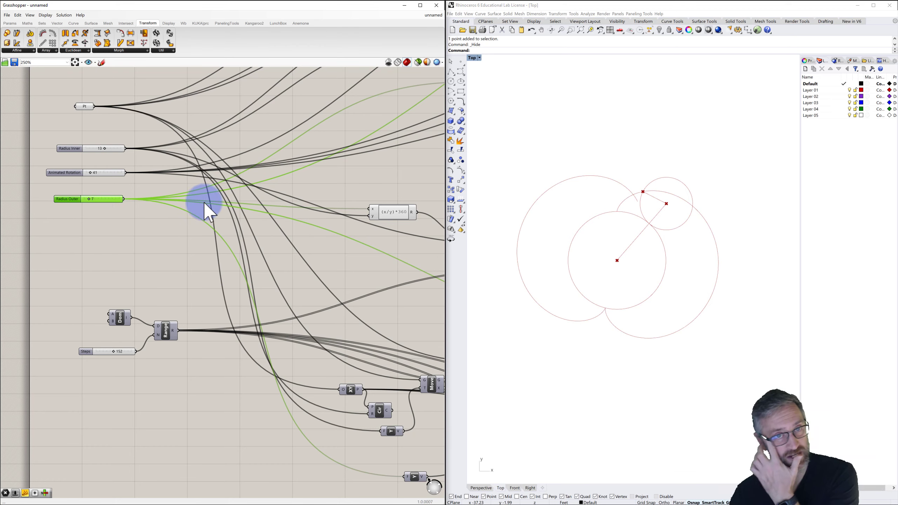
Step: Delete the loose, unwired component between the upper and lower branches of the definition
right_click_drag(310, 212, 240, 201)
scroll(251, 201, "down", 5)
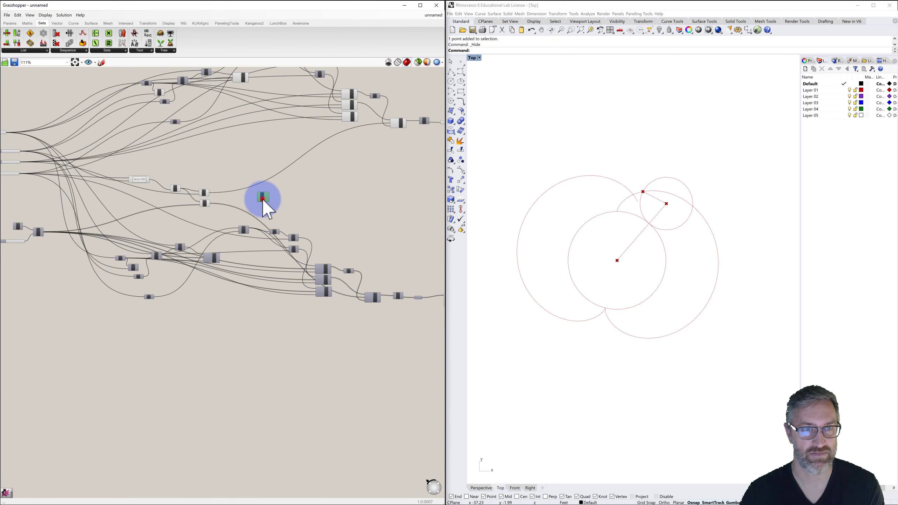
left_click(260, 201)
scroll(285, 198, "down", 2)
right_click_drag(311, 201, 287, 197)
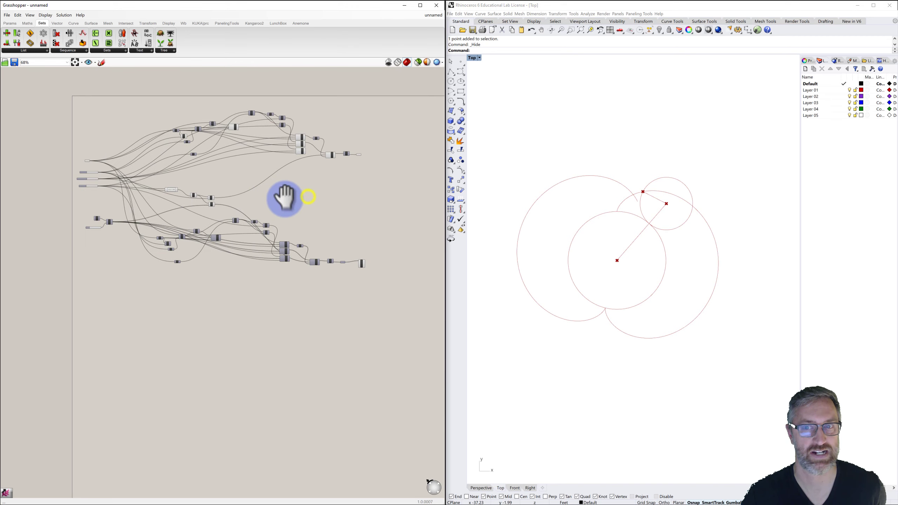
Step: Duplicate the entire definition and place the copy in the empty canvas area below the original
scroll(291, 204, "down", 2)
left_click(480, 240)
right_click_drag(587, 257, 601, 212)
left_click_drag(116, 120, 385, 272)
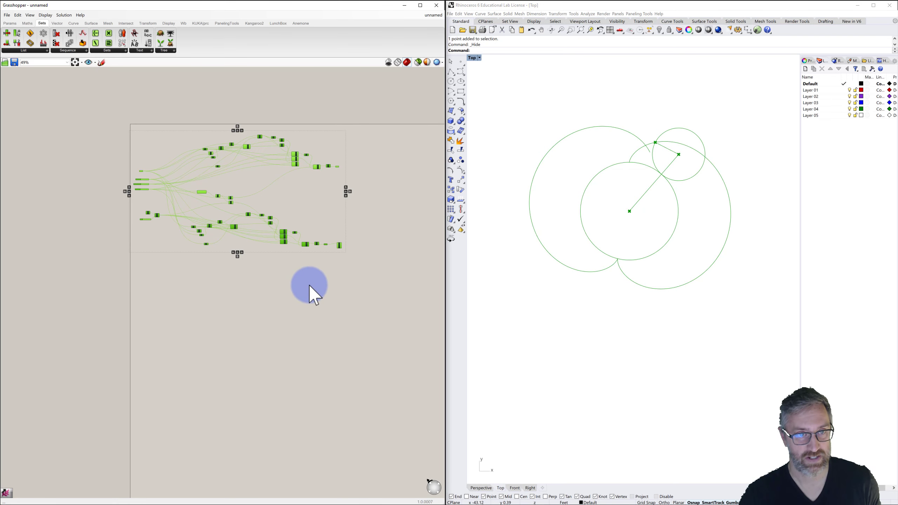
left_click_drag(284, 256, 327, 416, "alt")
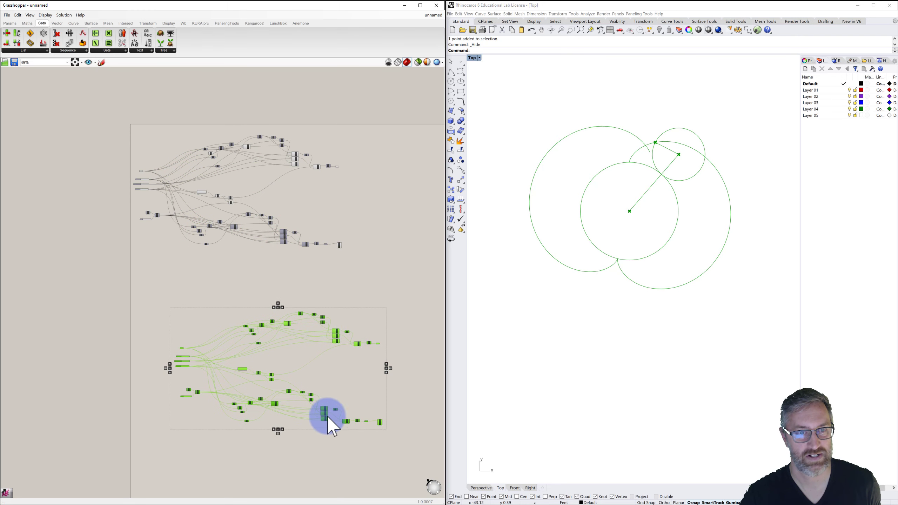
left_click(355, 286)
Step: Create a point object in the Top viewport's empty area below the existing circles and curve
right_click_drag(573, 356, 572, 300)
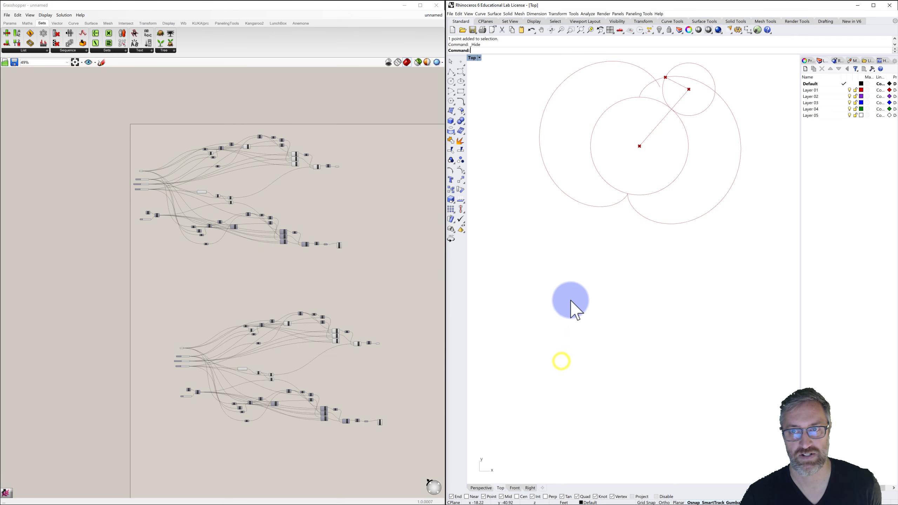
scroll(617, 324, "down", 4)
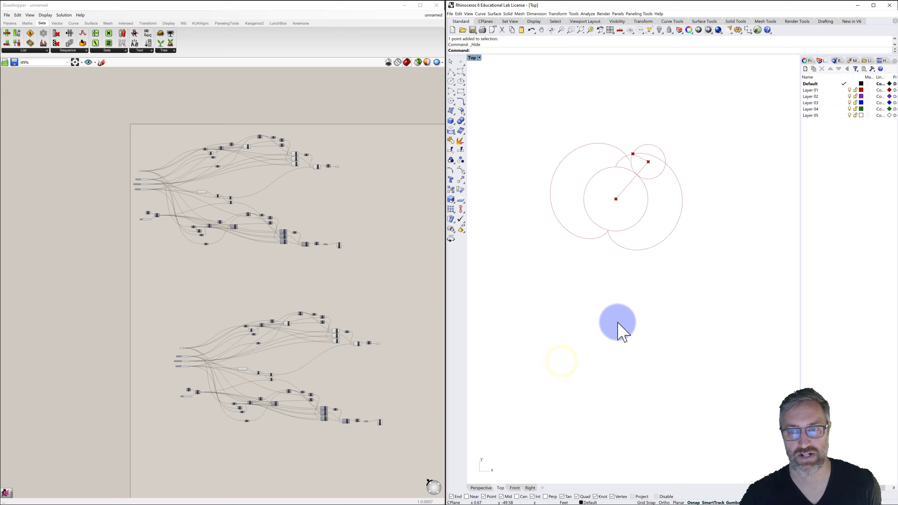
left_click(461, 61)
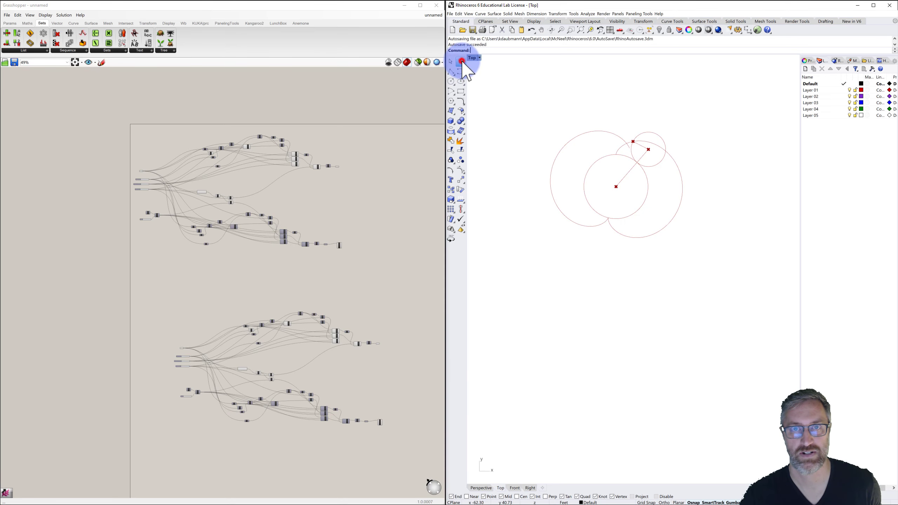
left_click(631, 391)
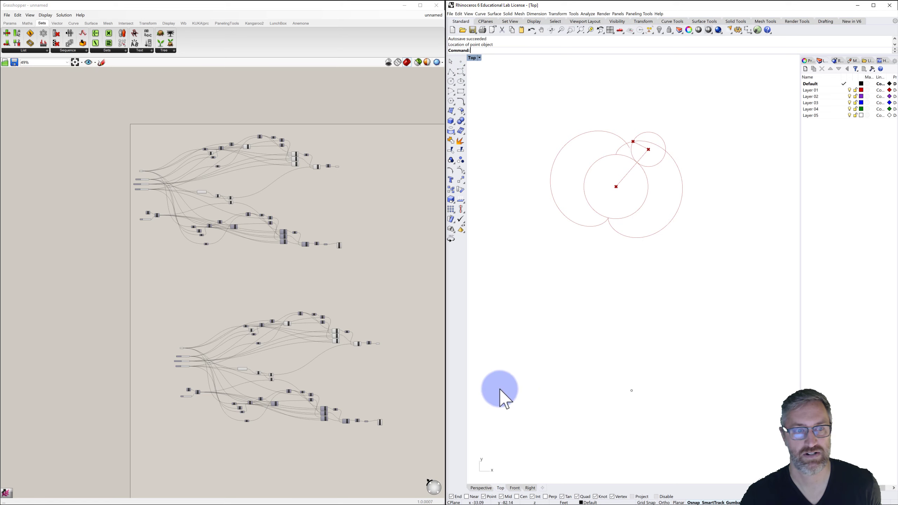
Step: Reference the new point object in the copied definition's Pt parameter as its single point
scroll(194, 355, "up", 6)
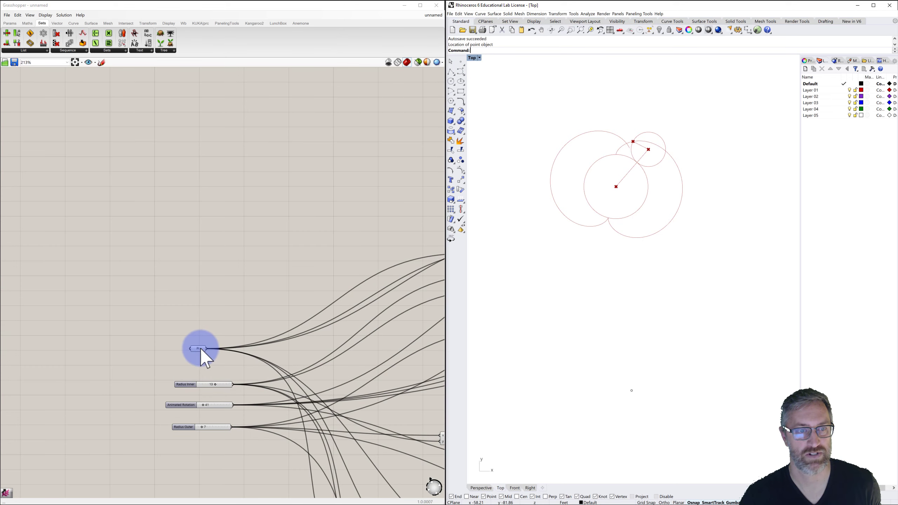
left_click(200, 348)
right_click(199, 348)
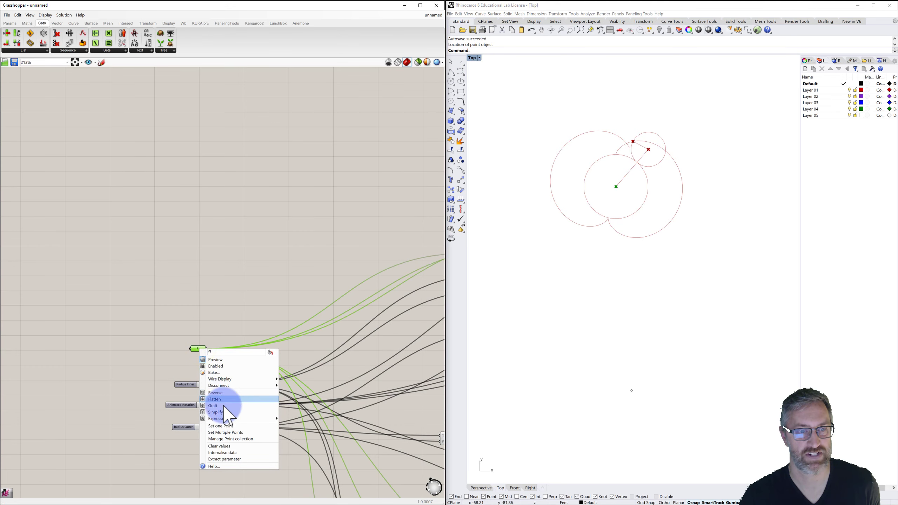
left_click(222, 426)
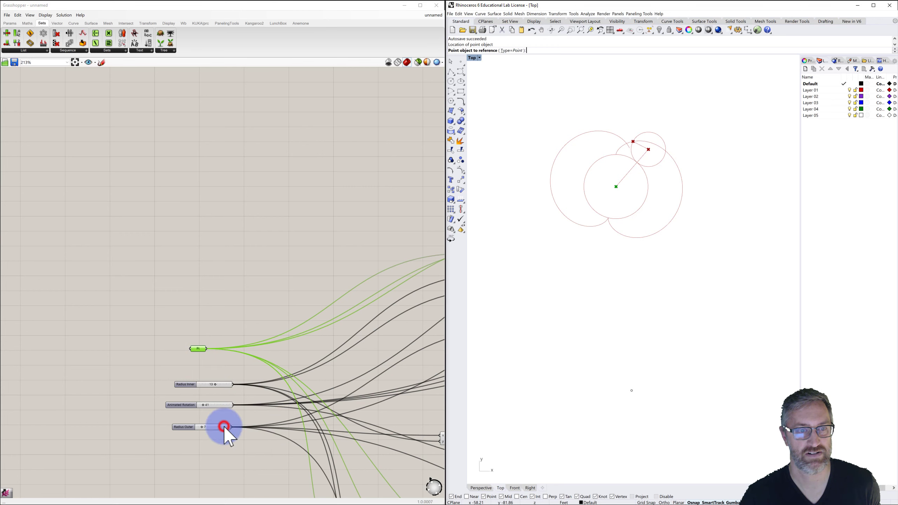
left_click(631, 390)
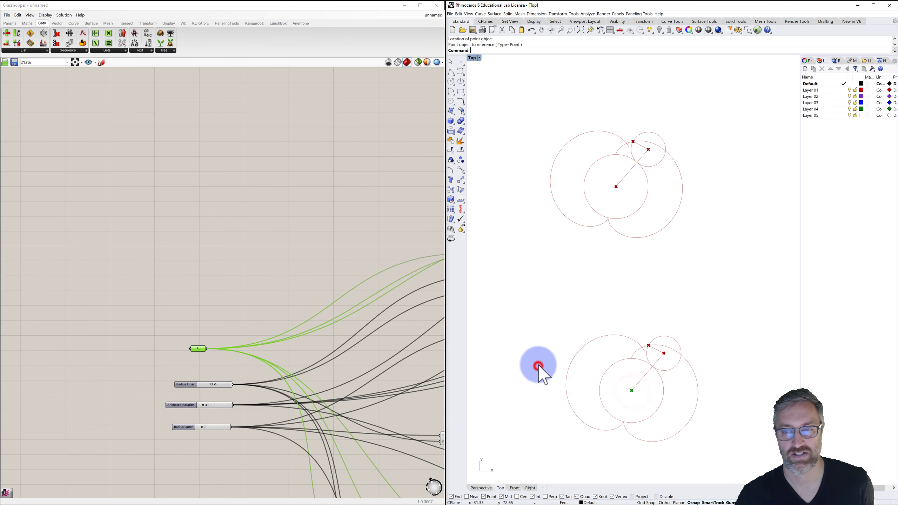
scroll(538, 367, "down", 2)
right_click_drag(544, 352, 554, 302)
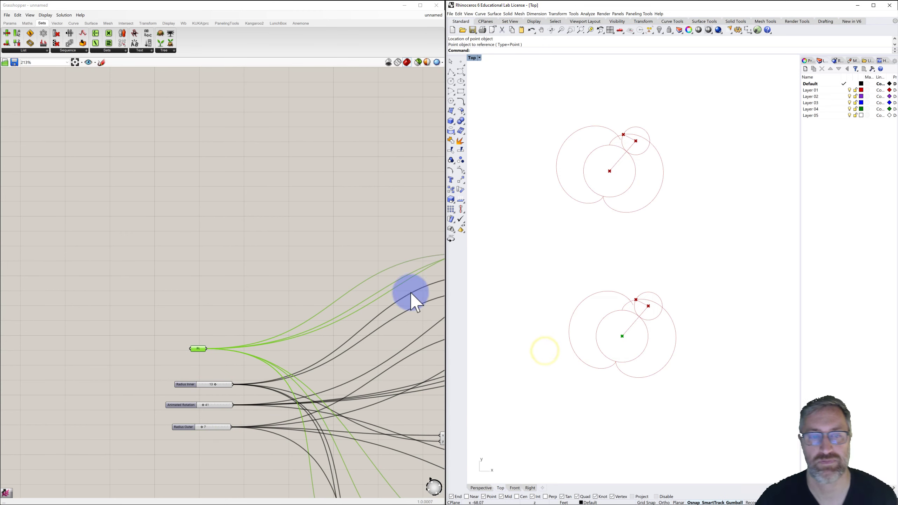
Step: Group all components of the original upper definition
right_click_drag(308, 233, 186, 194)
scroll(207, 158, "down", 3)
scroll(179, 176, "down", 2)
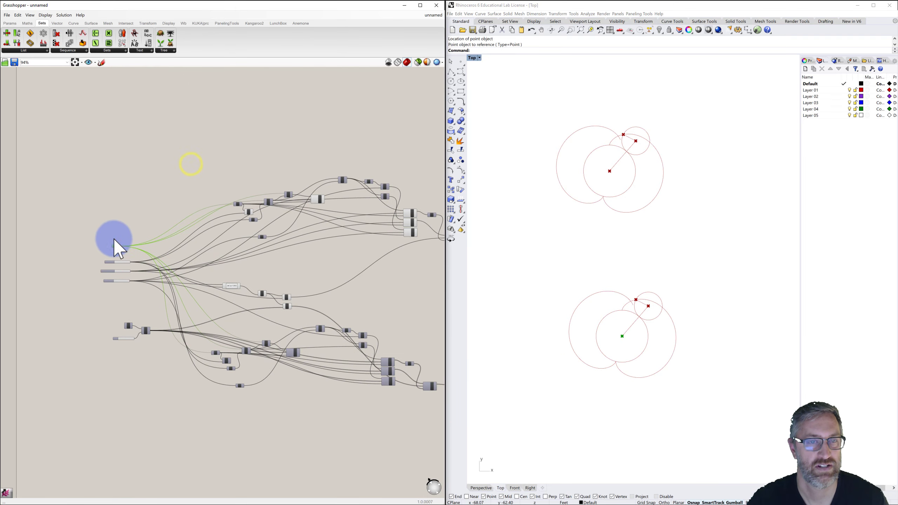
right_click_drag(114, 239, 161, 261)
scroll(160, 283, "down", 3)
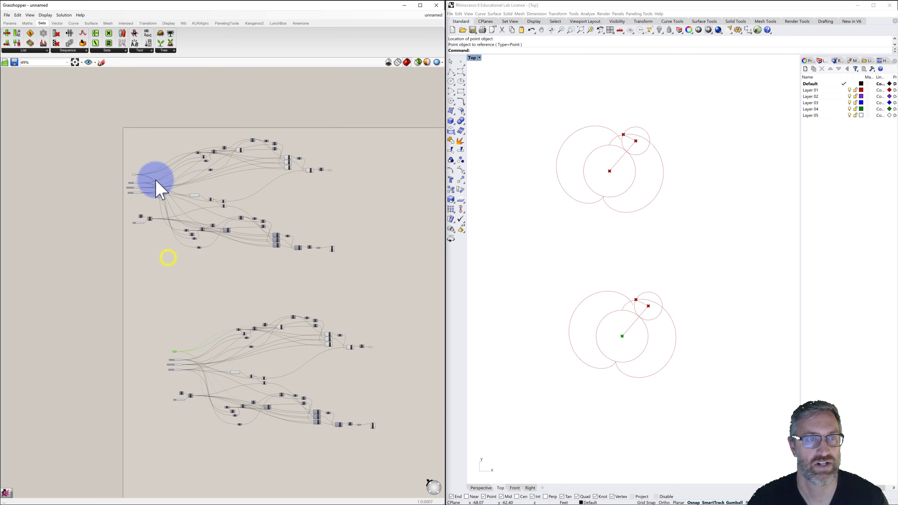
left_click_drag(105, 122, 375, 281)
middle_click(289, 202)
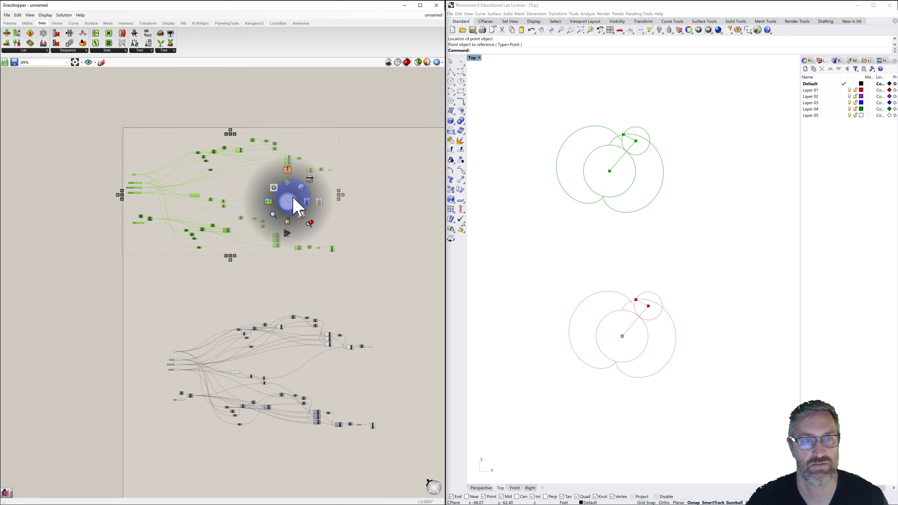
left_click(286, 182)
left_click(386, 157)
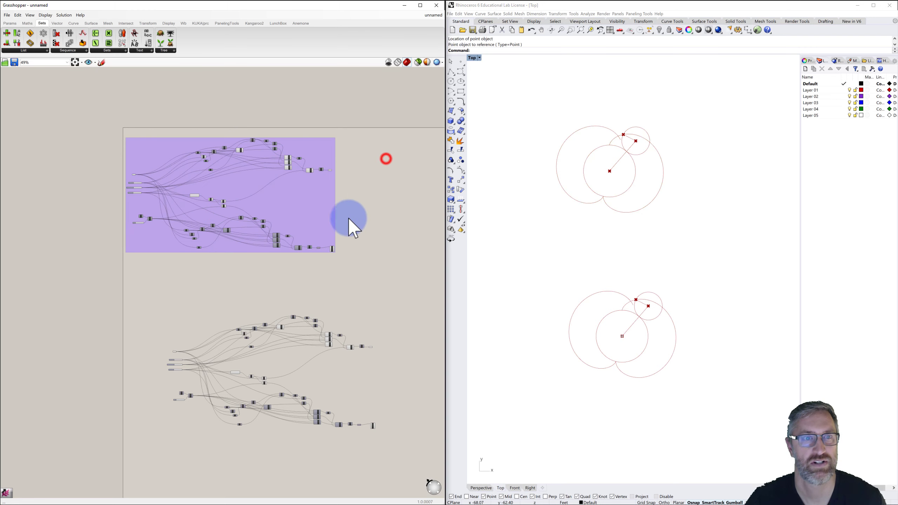
Step: Line up the copied definition's (x/y)*360 expression, A/B division and upper A×B multiplication components in a row
scroll(273, 268, "up", 3)
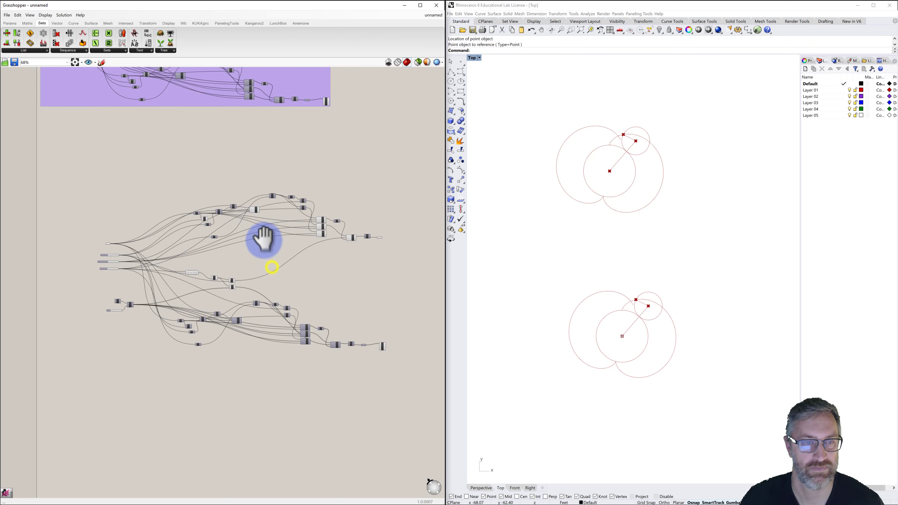
right_click_drag(173, 271, 256, 227)
scroll(230, 251, "up", 3)
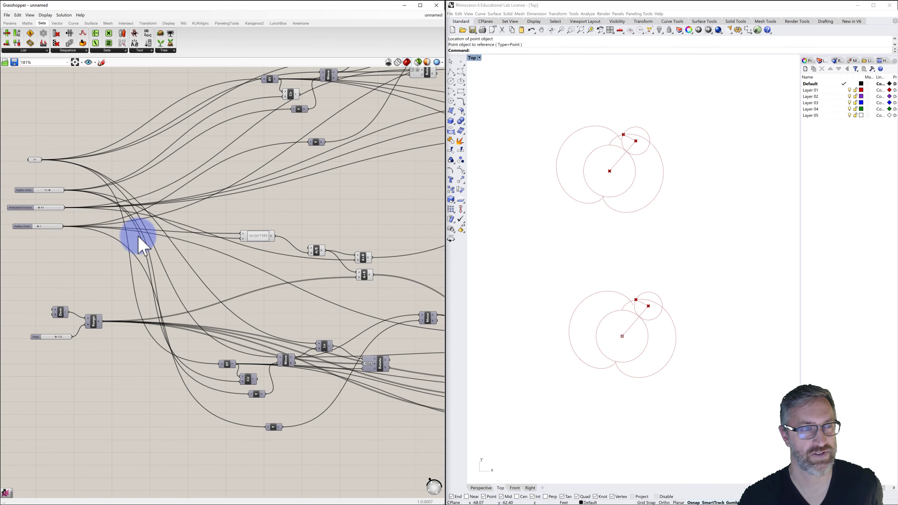
left_click(28, 208)
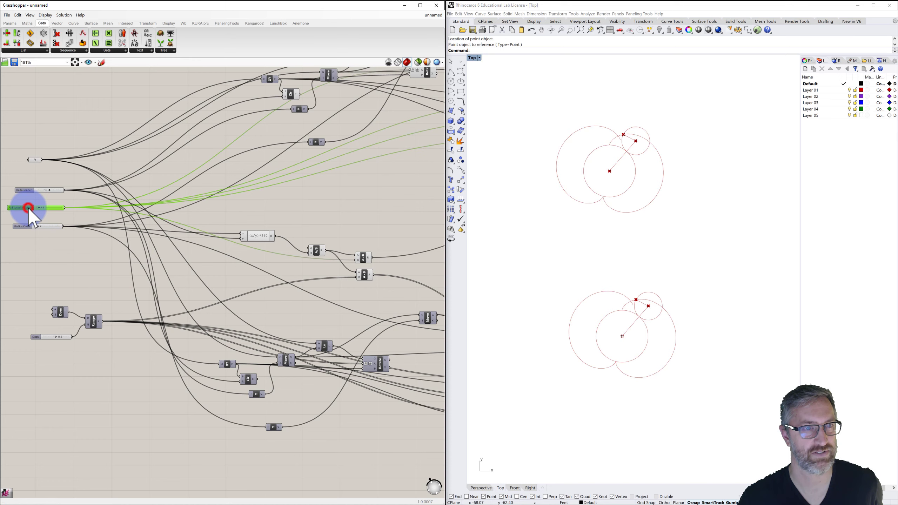
right_click_drag(253, 238, 233, 220)
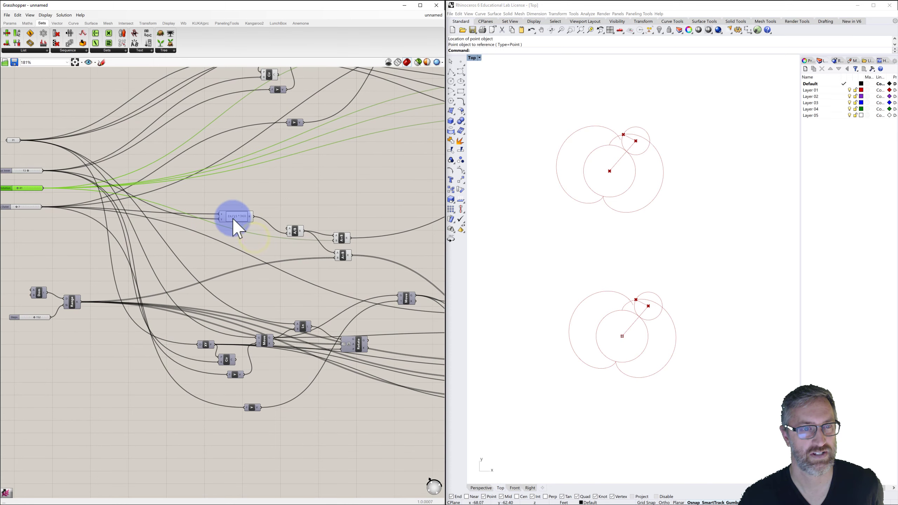
mouse_move(253, 216)
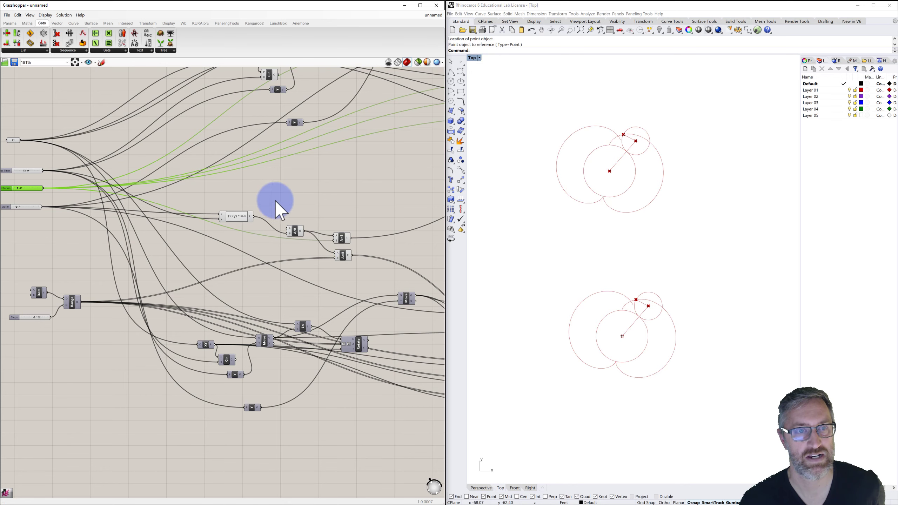
left_click_drag(236, 225, 250, 212)
left_click_drag(295, 232, 293, 214)
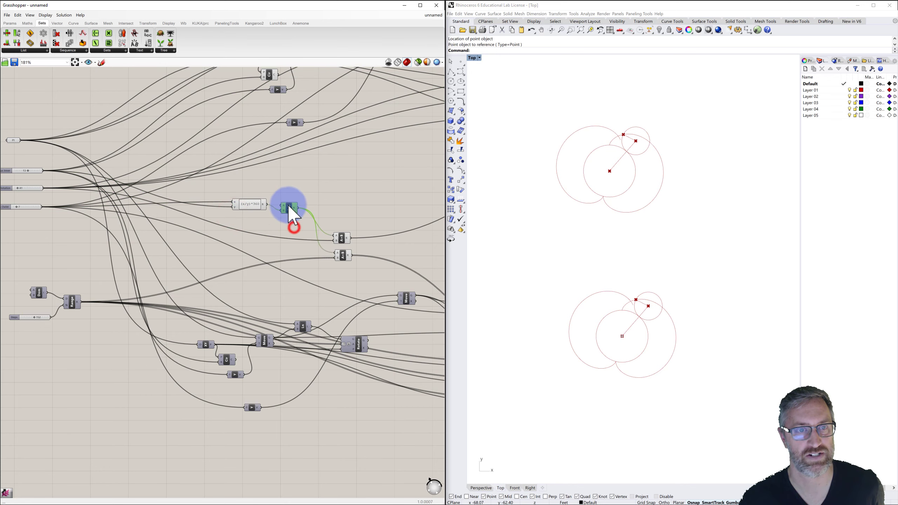
left_click_drag(342, 237, 334, 210)
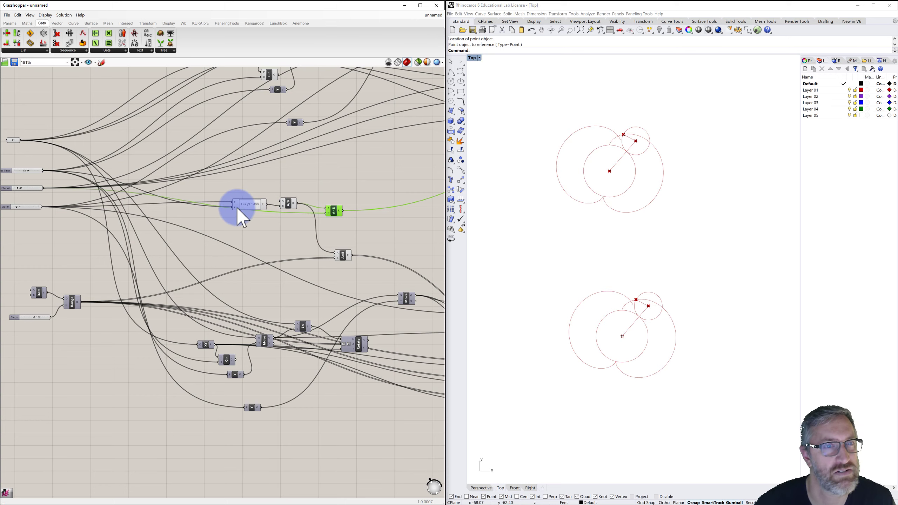
Step: Insert a Relay on the output wire of the copied definition's upper A×B component
right_click_drag(253, 207, 31, 233)
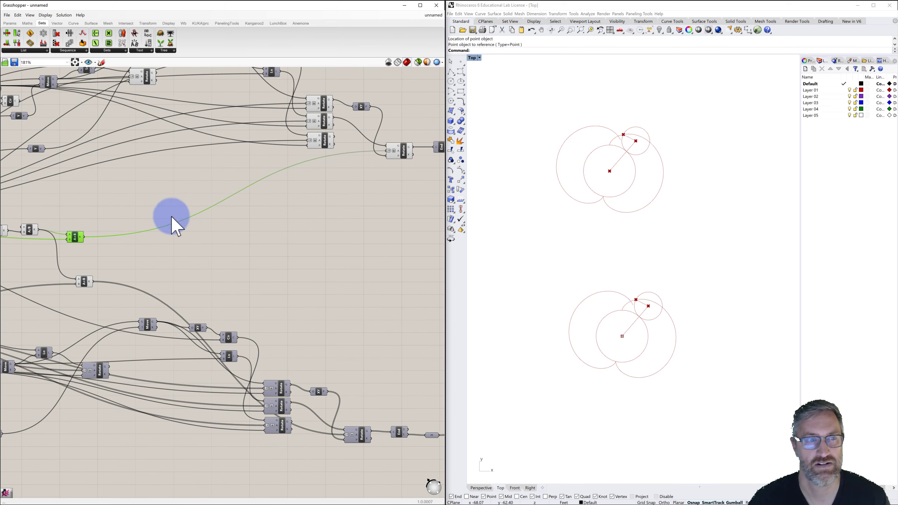
right_click_drag(162, 210, 275, 198)
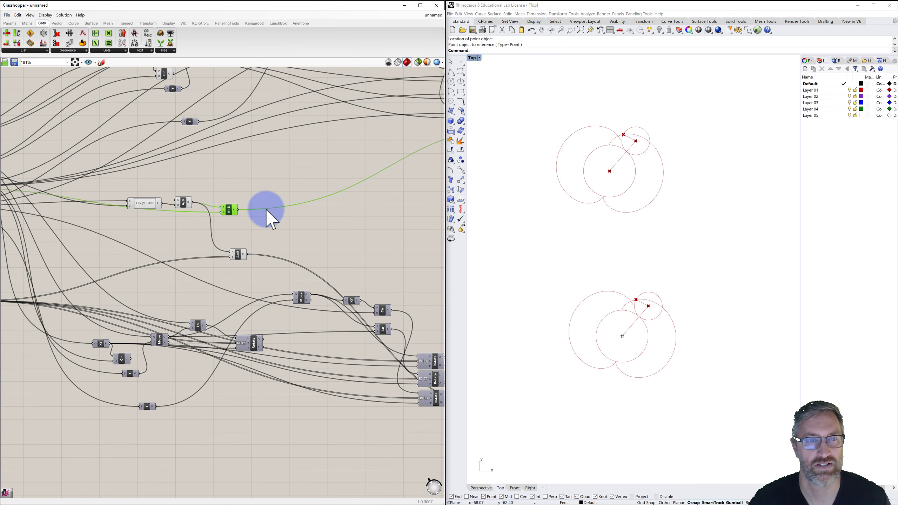
left_click(270, 209)
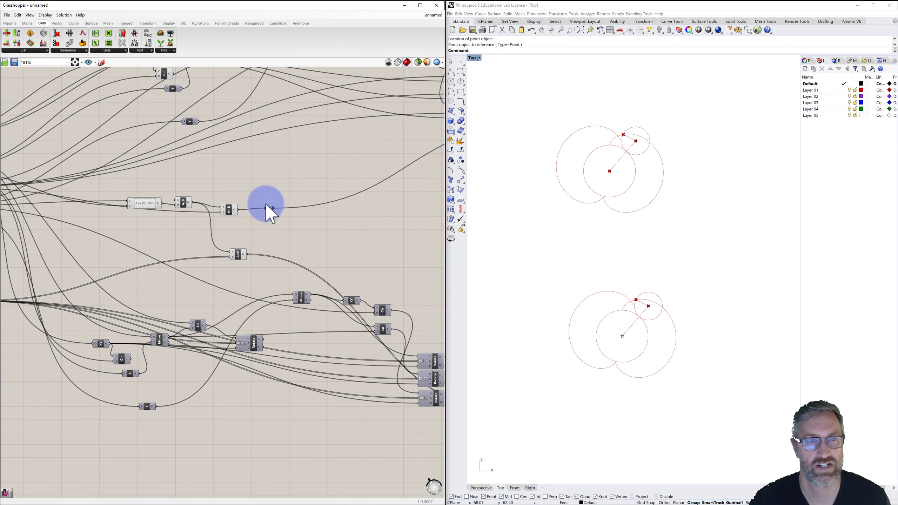
scroll(275, 209, "up", 5)
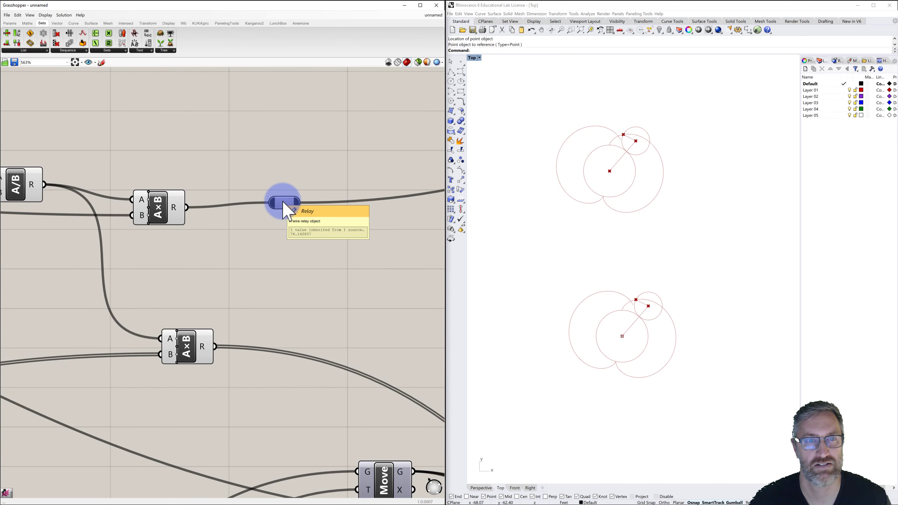
scroll(284, 204, "down", 3)
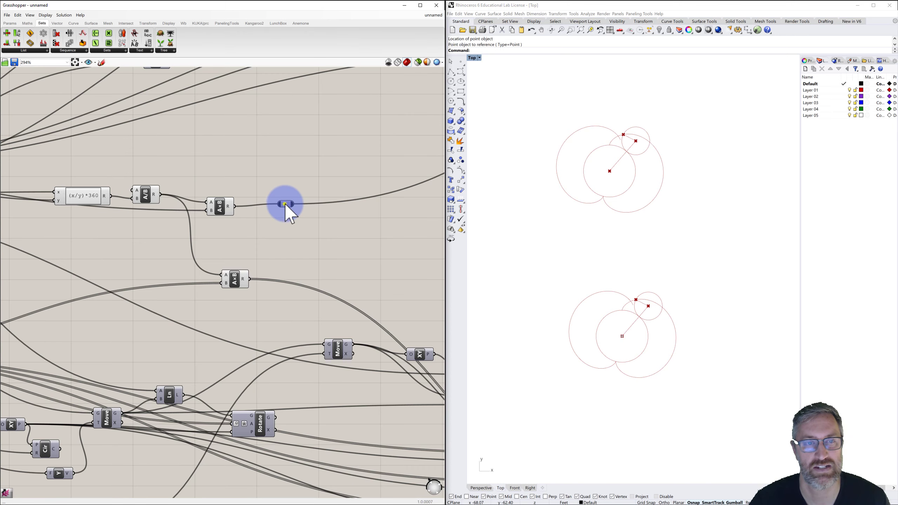
Step: Delete the A/B division and the (x/y)*360 expression from the copied definition
right_click_drag(285, 204, 340, 189)
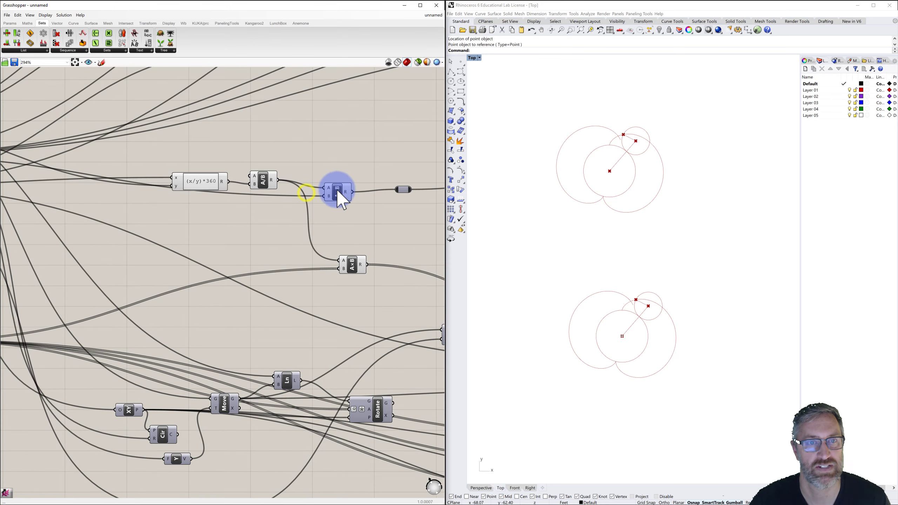
left_click(205, 181)
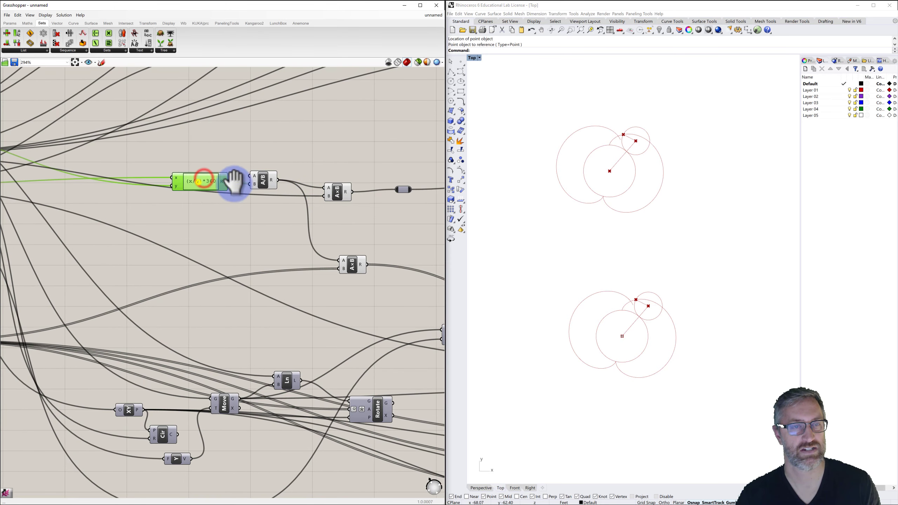
scroll(253, 186, "down", 2)
left_click(271, 187)
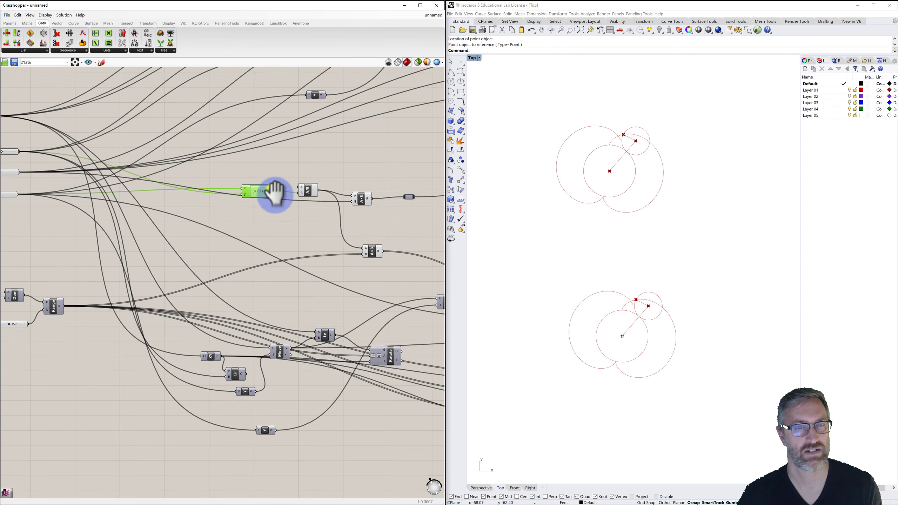
left_click_drag(363, 205, 367, 211)
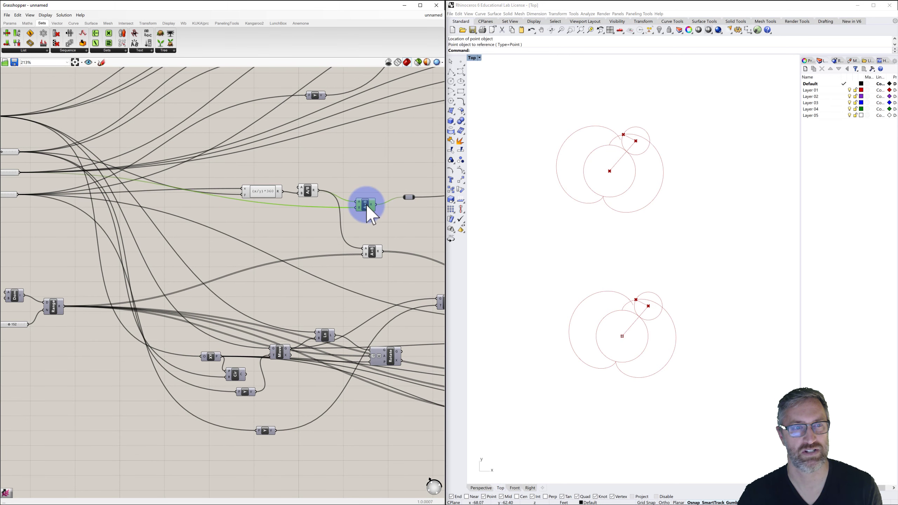
left_click(308, 190)
key("Delete")
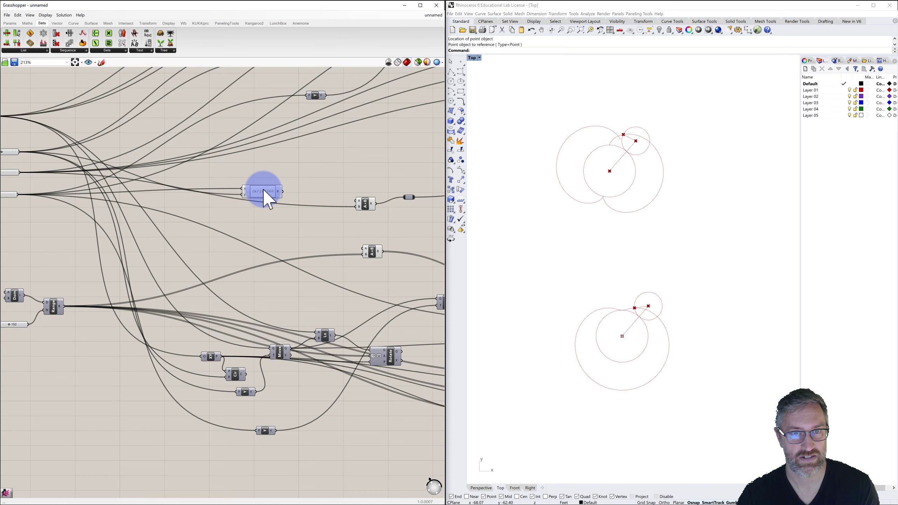
left_click(264, 192)
key("Delete")
left_click(368, 202)
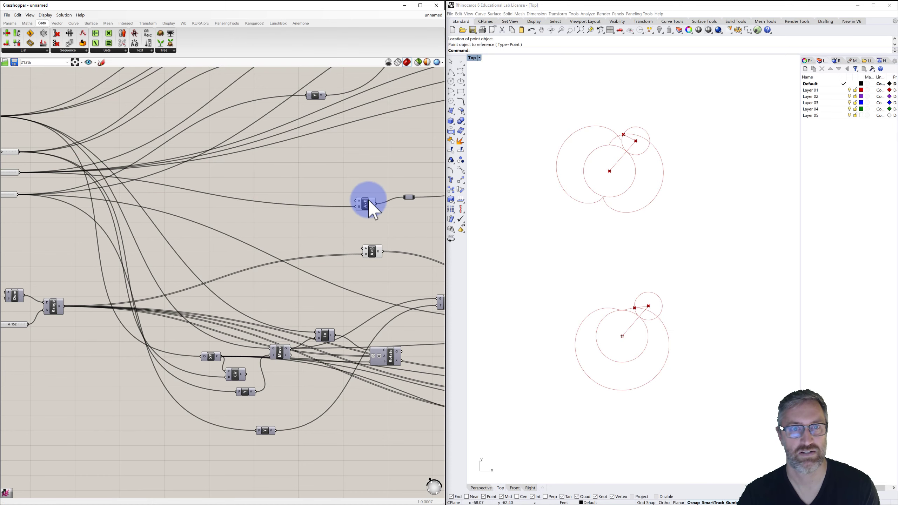
Step: Add an integer number slider using 1<10 and connect it to the A input of the copied definition's upper A×B component
scroll(369, 203, "up", 2)
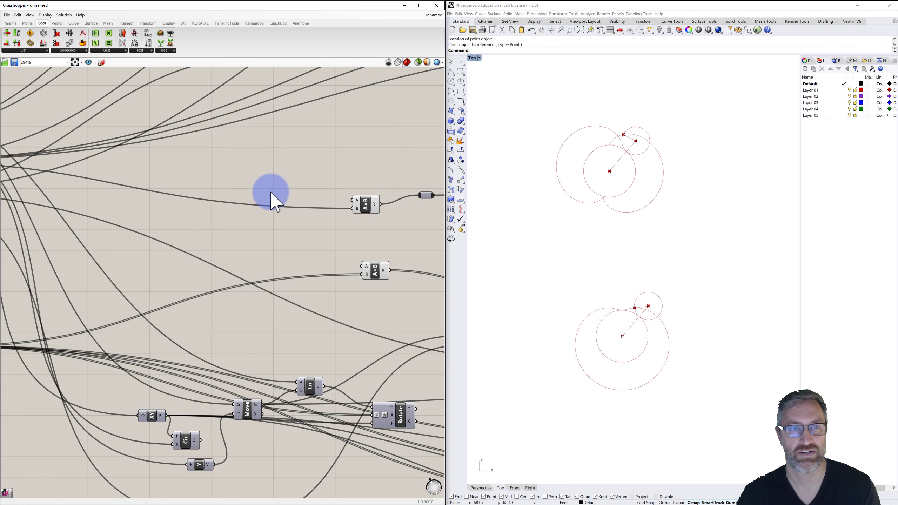
double_click(260, 189)
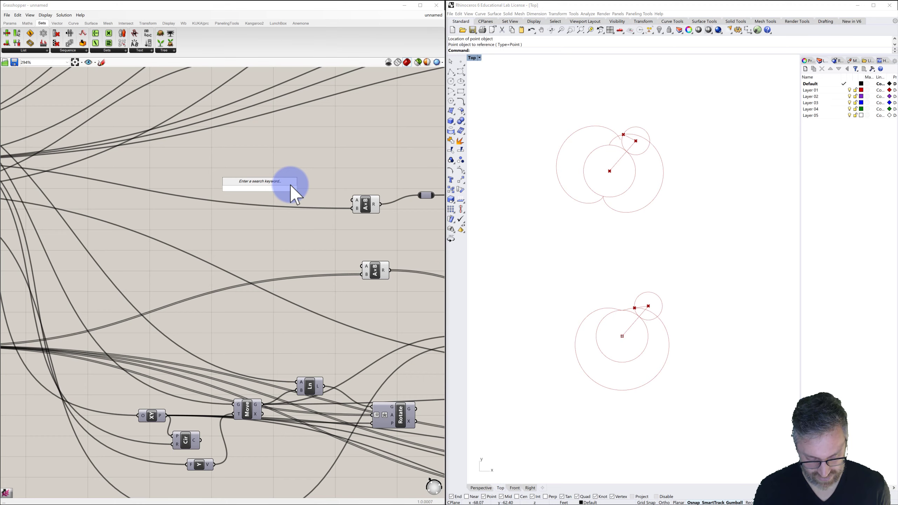
type("1<10")
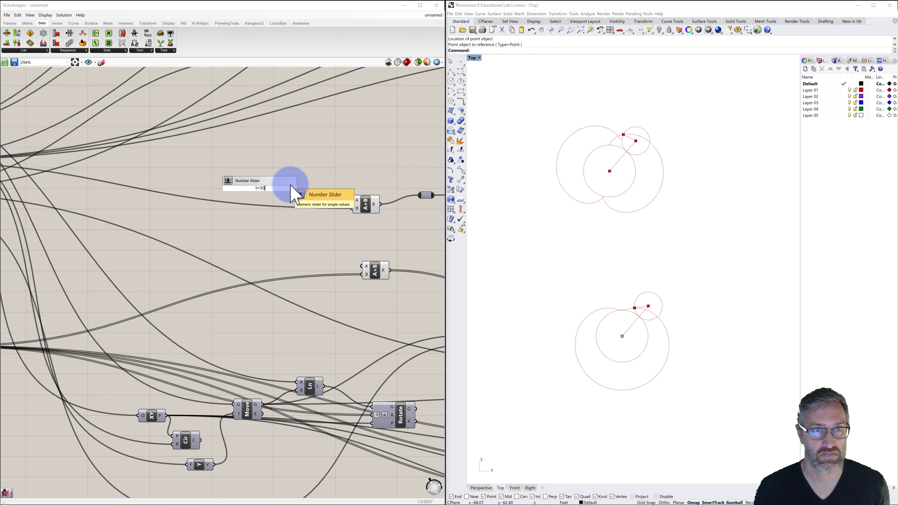
key("Return")
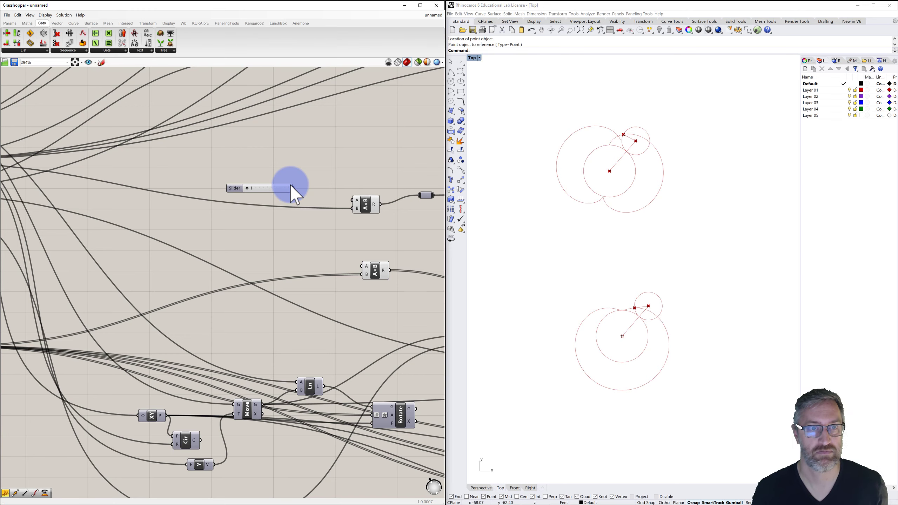
left_click_drag(294, 188, 341, 200)
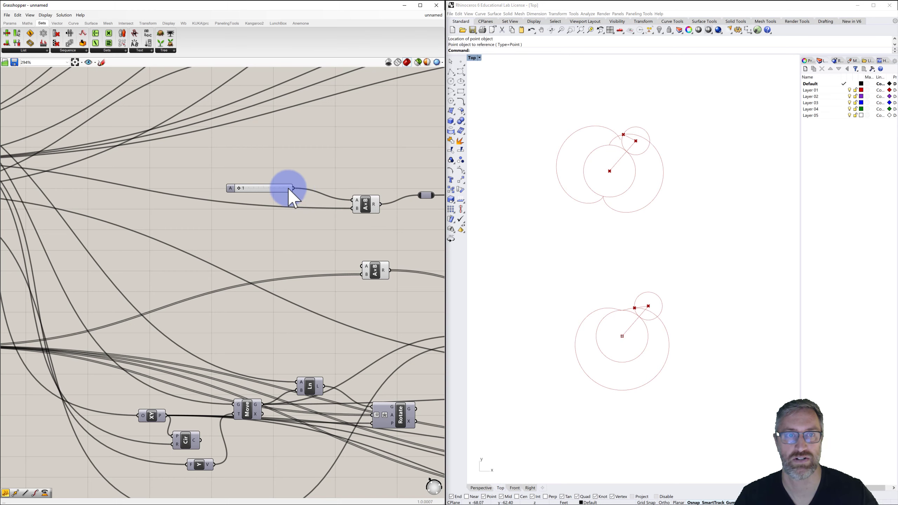
Step: Test the copied definition's rotation by varying its Animated Rotation slider, ending at 24
right_click_drag(364, 203, 253, 208)
scroll(253, 208, "down", 1)
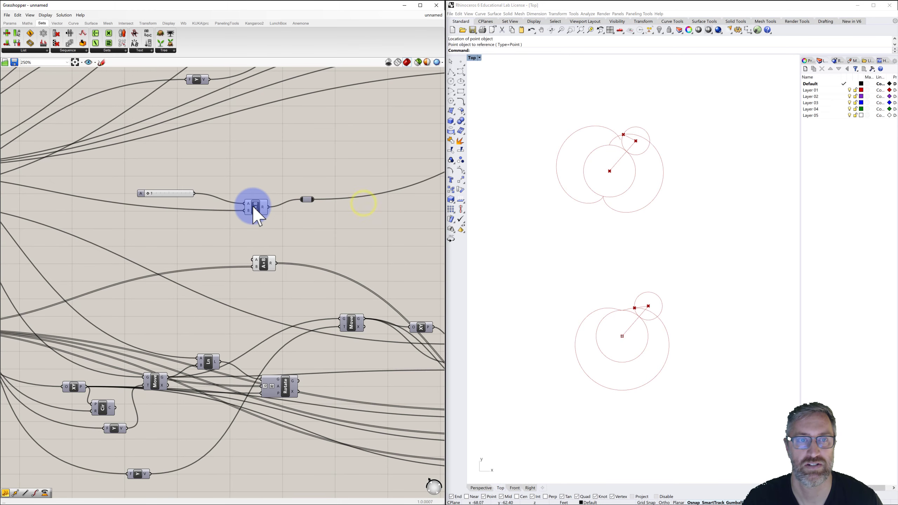
scroll(289, 205, "up", 1)
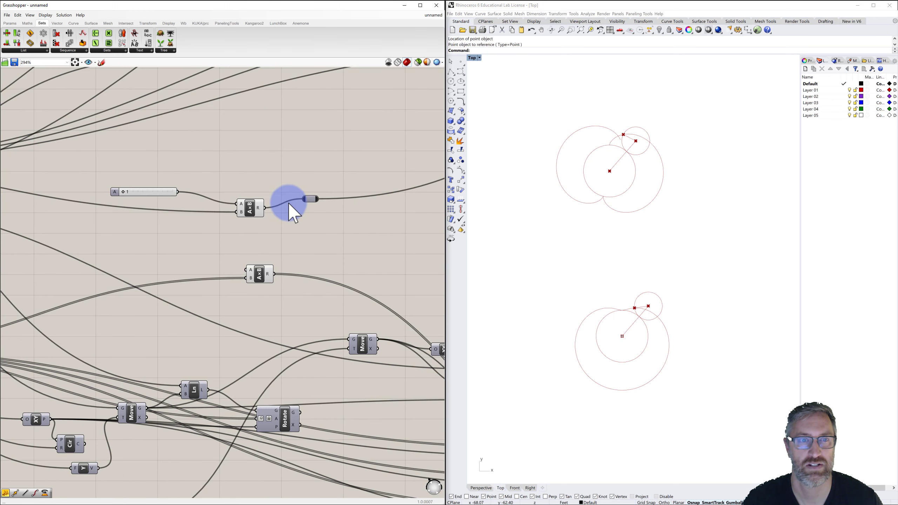
left_click(311, 199)
scroll(311, 203, "down", 5)
right_click_drag(333, 204, 256, 208)
right_click_drag(144, 177, 229, 172)
scroll(147, 184, "up", 3)
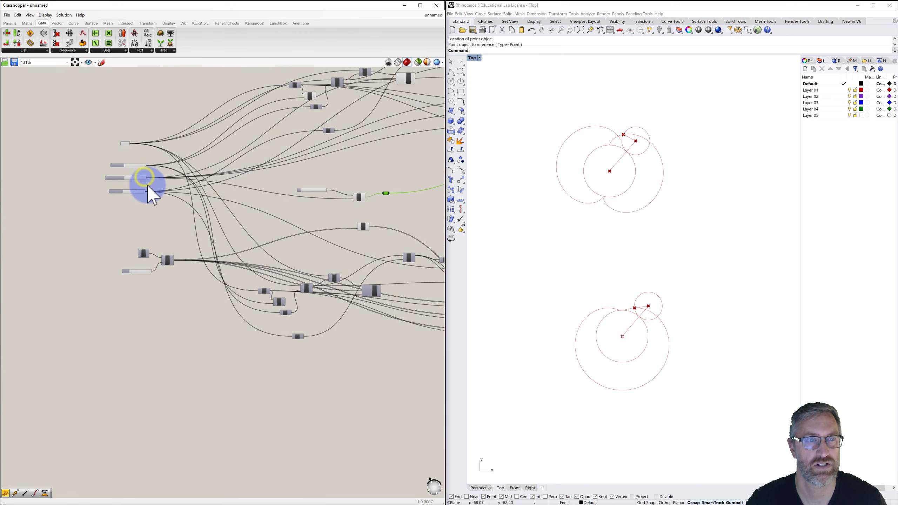
left_click_drag(118, 174, 117, 213)
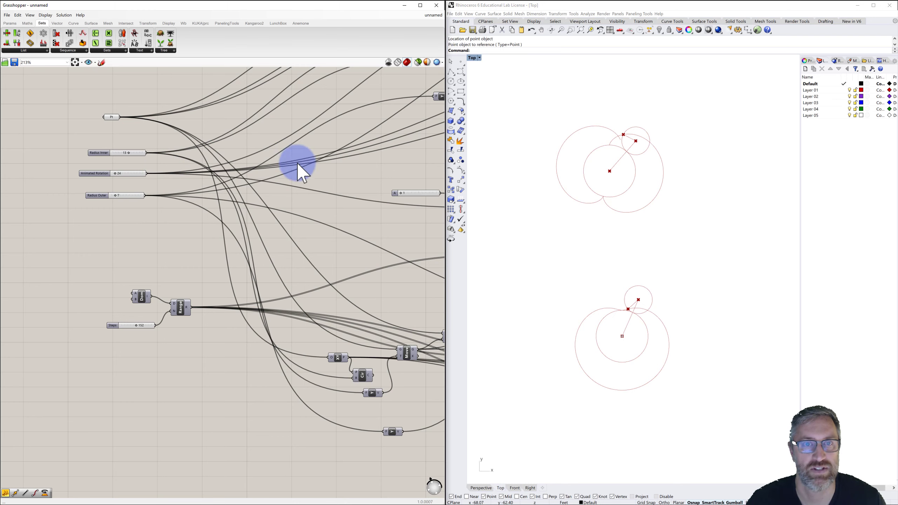
Step: Remove the Relay from the upper A×B component's output wire, keeping the wire connected directly
right_click_drag(336, 191, 233, 175)
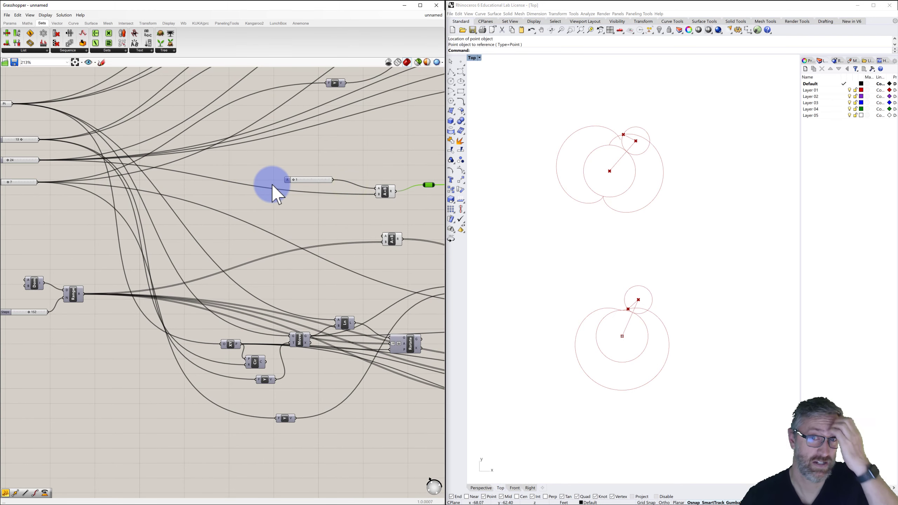
right_click_drag(342, 215, 275, 217)
scroll(300, 215, "down", 1)
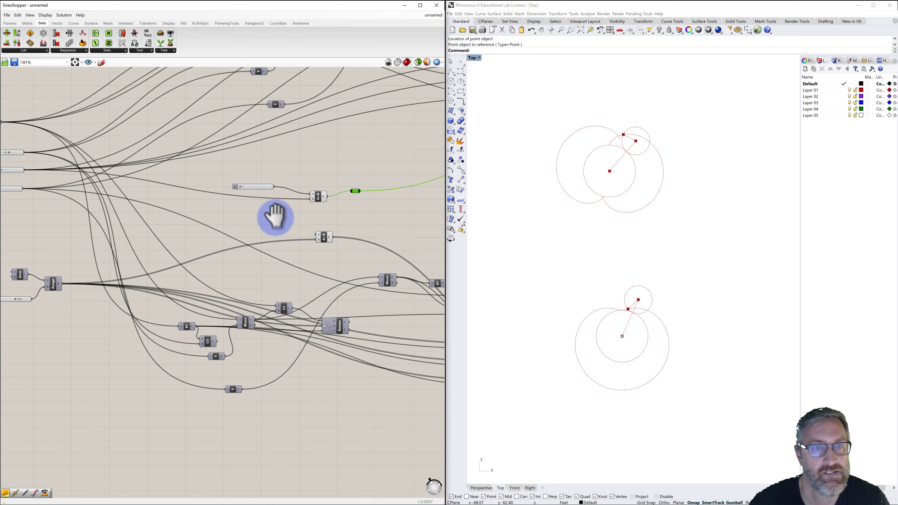
left_click_drag(356, 191, 354, 198)
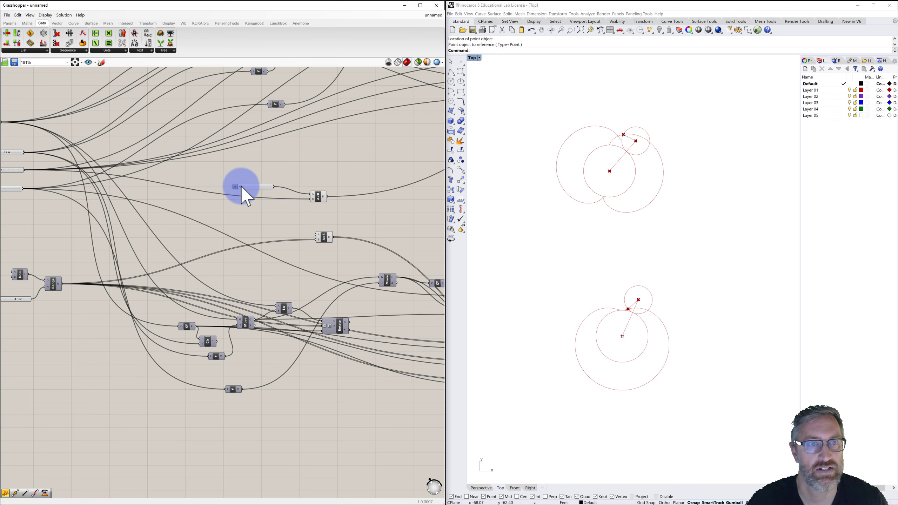
Step: Set the new multiplier slider to 5 and test it by varying Animated Rotation, ending at 44
left_click_drag(243, 187, 252, 186)
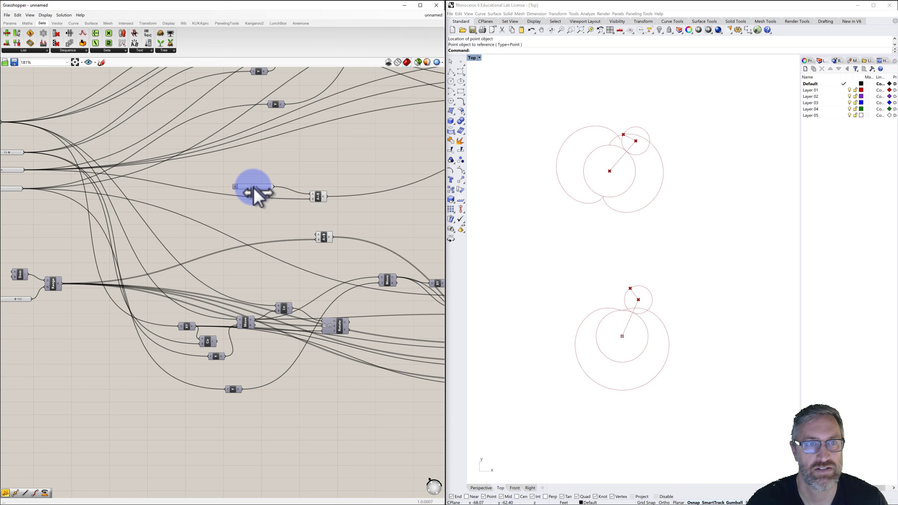
left_click(316, 195)
right_click_drag(246, 206, 294, 206)
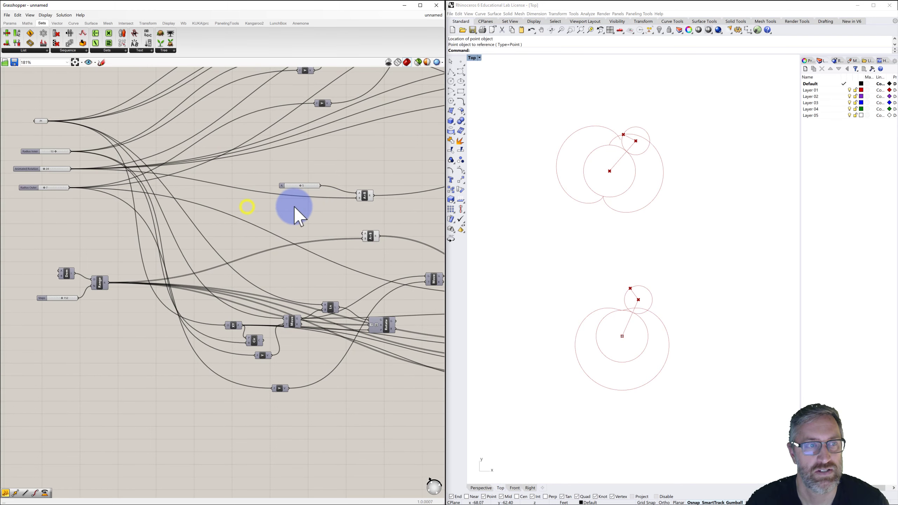
left_click_drag(46, 170, 64, 169)
left_click_drag(66, 172, 46, 180)
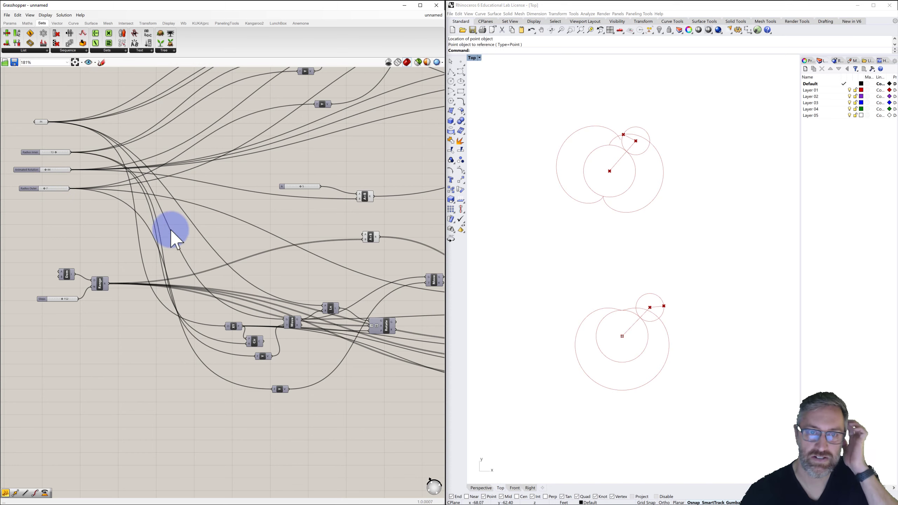
Step: Connect the new multiplier slider to the A input of the copied definition's lower A×B component as well
right_click_drag(307, 260, 223, 241)
left_click(282, 214)
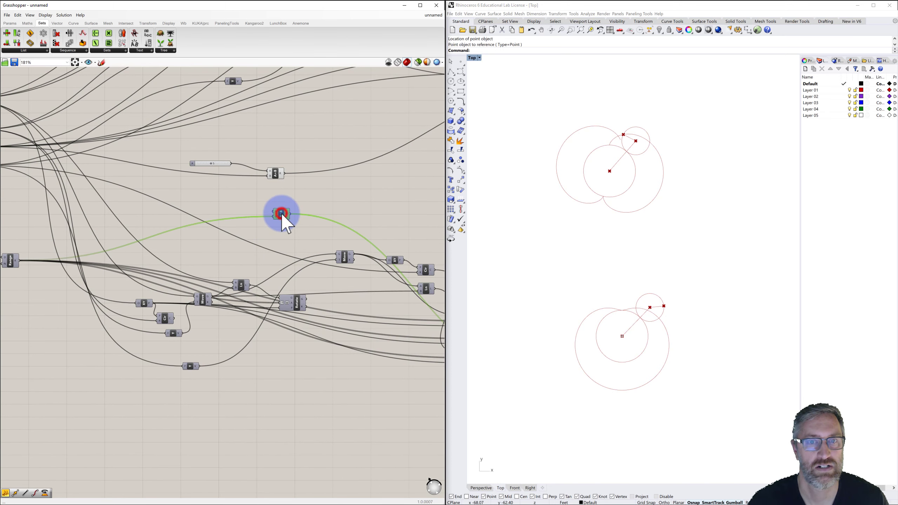
right_click_drag(285, 194, 266, 191)
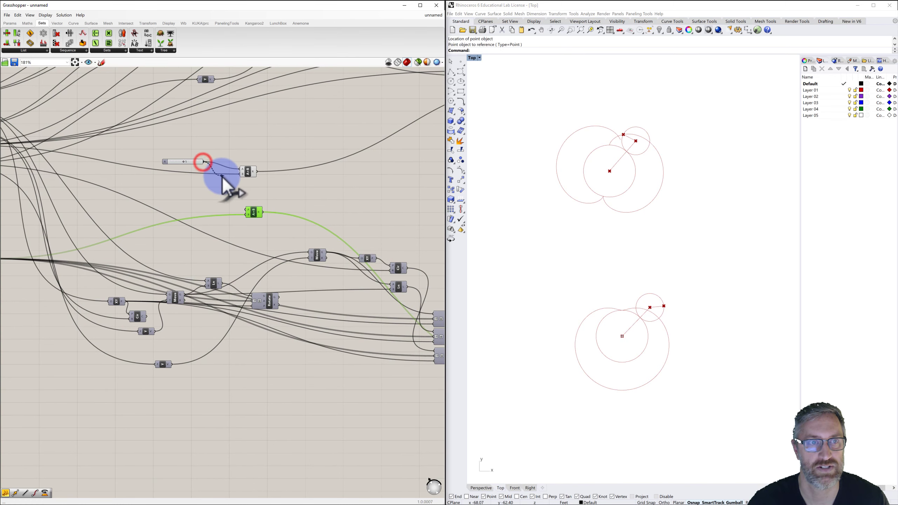
left_click_drag(222, 177, 246, 211)
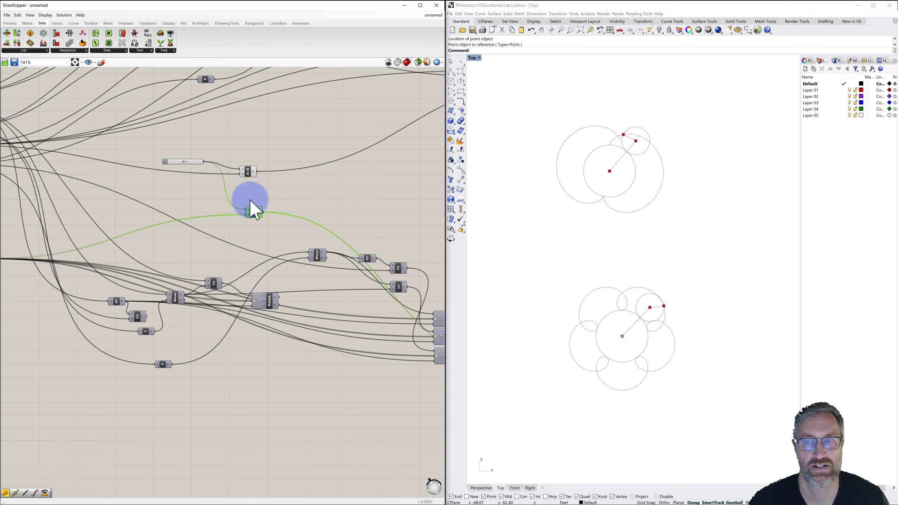
left_click(271, 191)
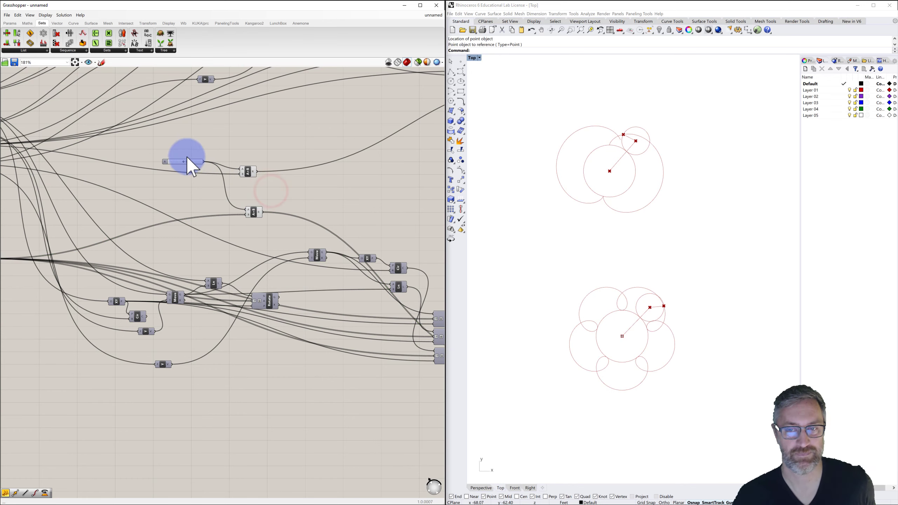
Step: Move the multiplier slider to the input sliders, placing it just below Radius Outer
right_click_drag(176, 165, 315, 177)
scroll(305, 171, "down", 1)
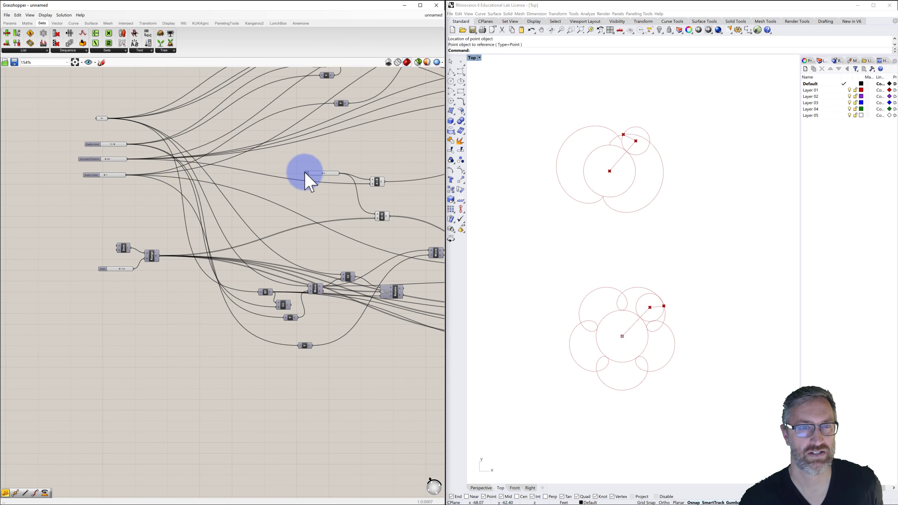
left_click_drag(306, 174, 90, 195)
Step: Rename the multiplier slider as Frequency Multiplier
scroll(80, 197, "up", 2)
scroll(89, 196, "up", 3)
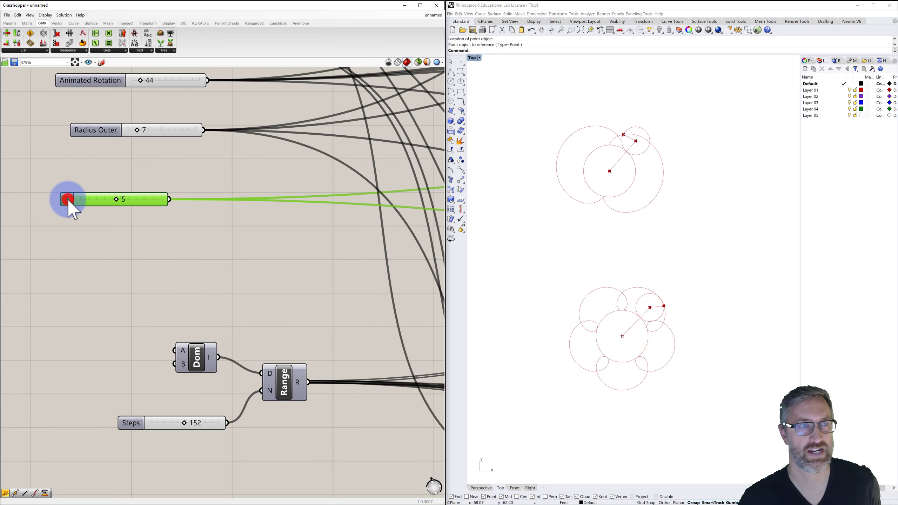
double_click(67, 200)
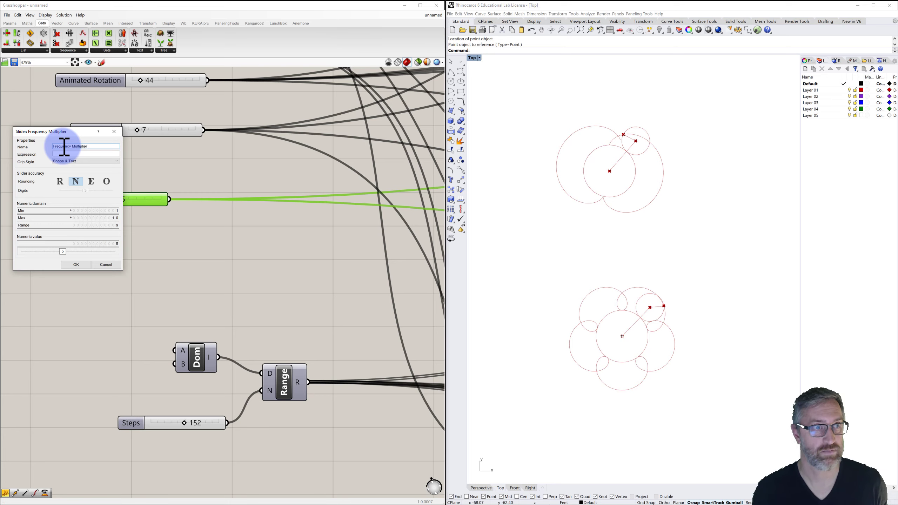
left_click(77, 264)
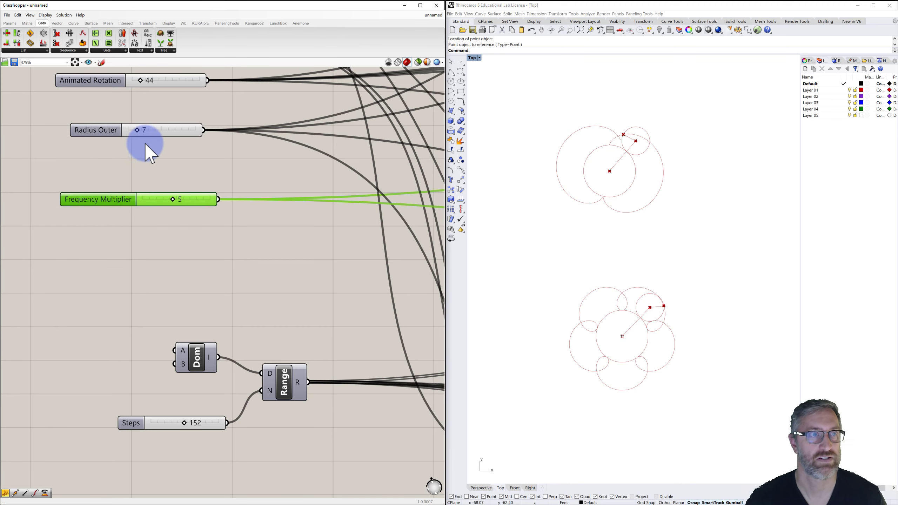
Step: Sweep the Animated Rotation slider to check the rolling circle along the curve, leaving it at 27
right_click_drag(134, 139, 155, 154)
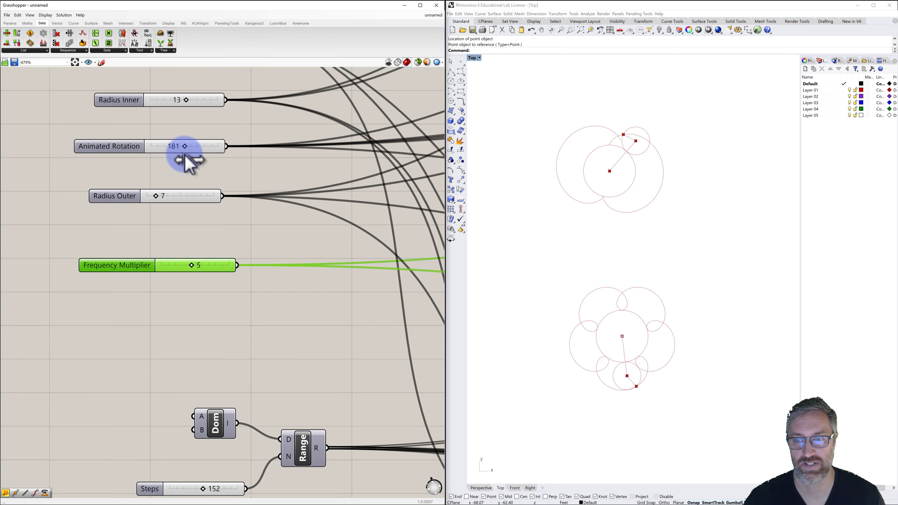
left_click_drag(185, 156, 156, 182)
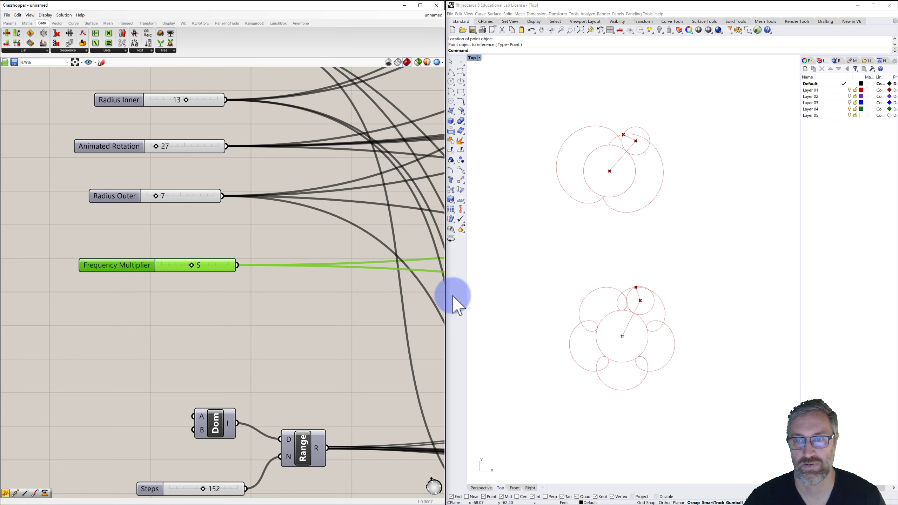
Step: Switch to Rhino and hide the point object at the centre of the lower figure
left_click(614, 330)
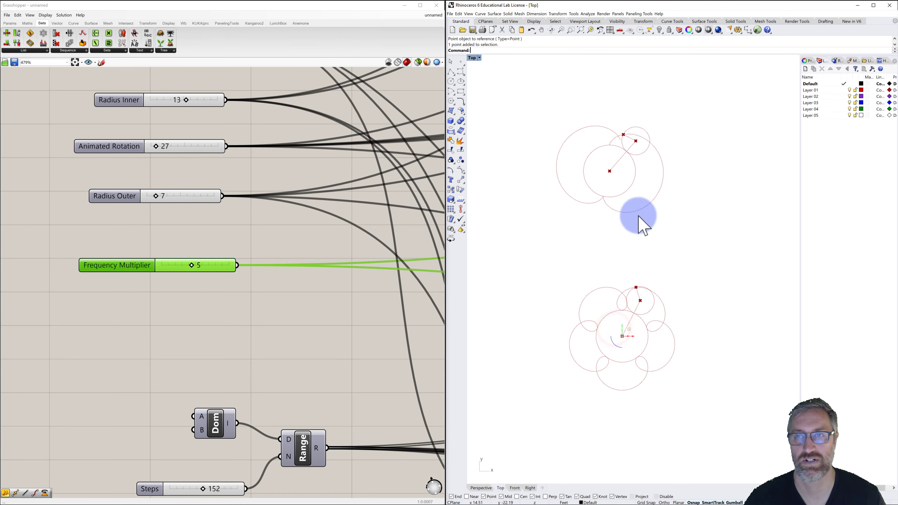
left_click(660, 30)
left_click(686, 105)
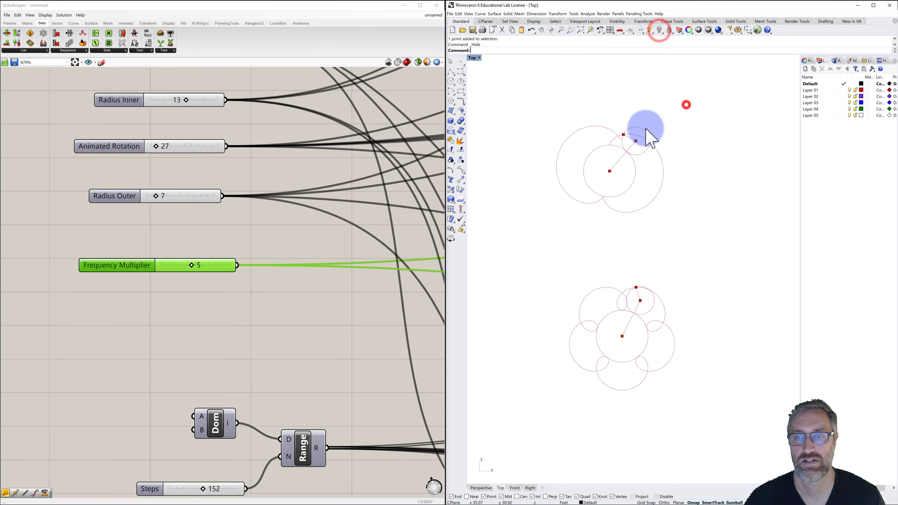
scroll(254, 233, "down", 3)
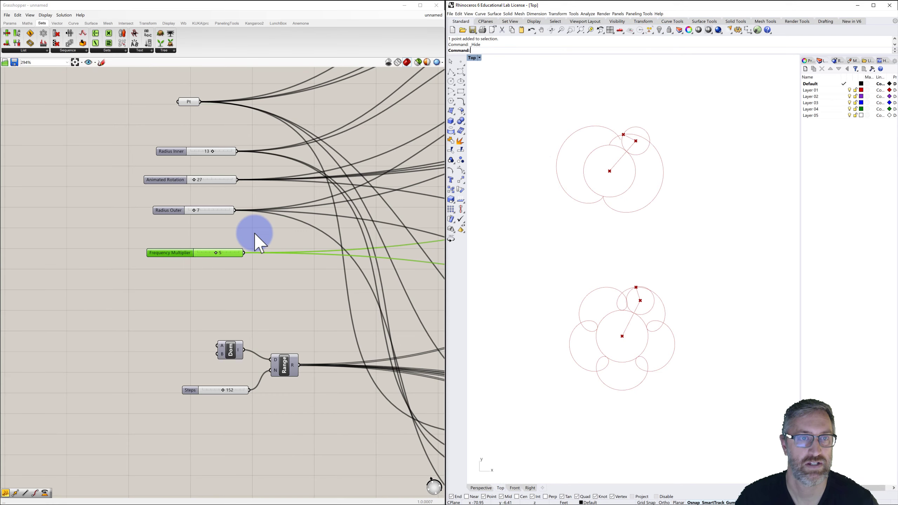
right_click_drag(254, 234, 212, 272)
scroll(212, 272, "down", 1)
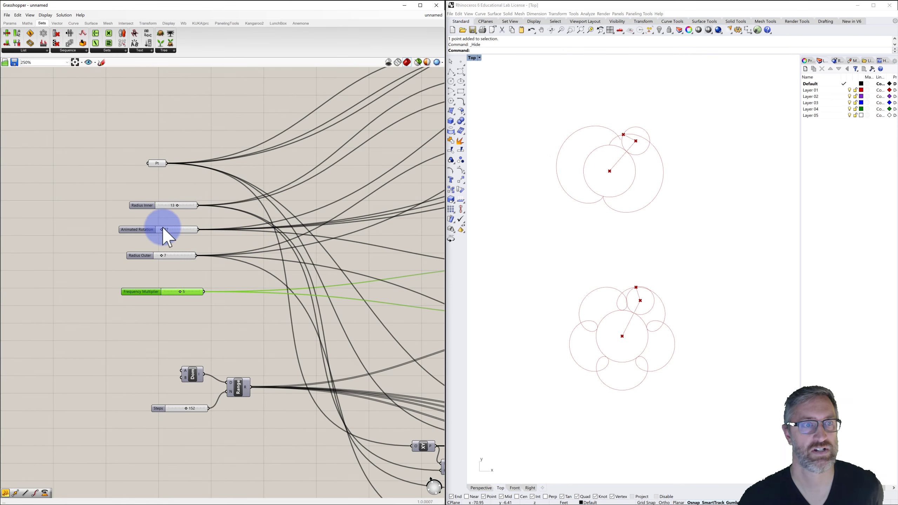
Step: Set the Frequency Multiplier slider to 10
left_click(139, 229)
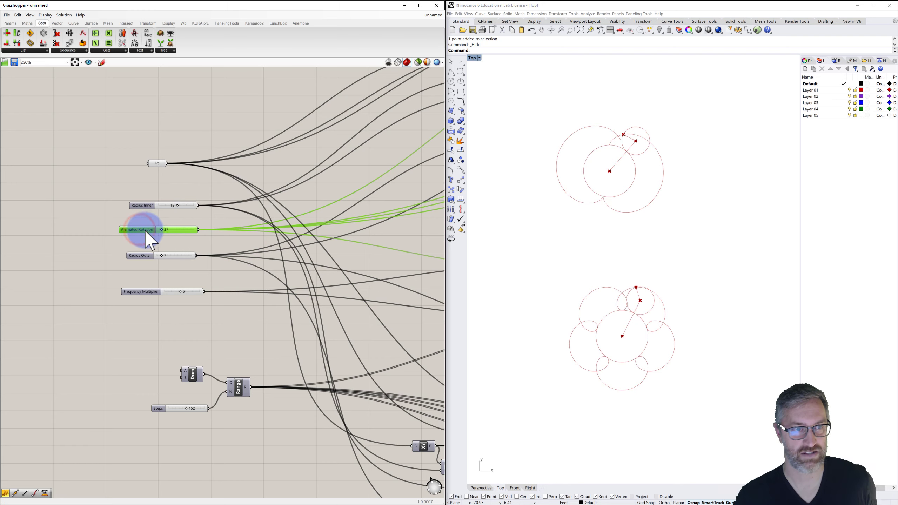
scroll(168, 226, "down", 4)
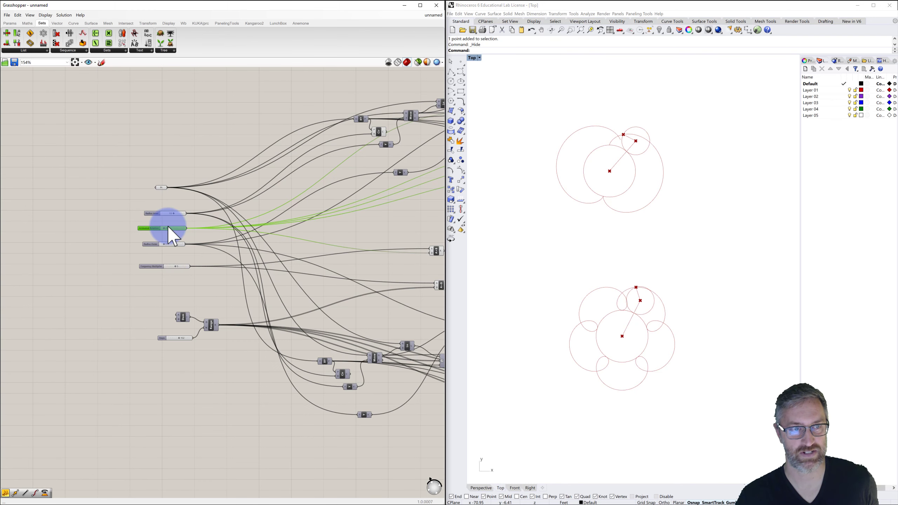
right_click_drag(177, 173, 172, 271)
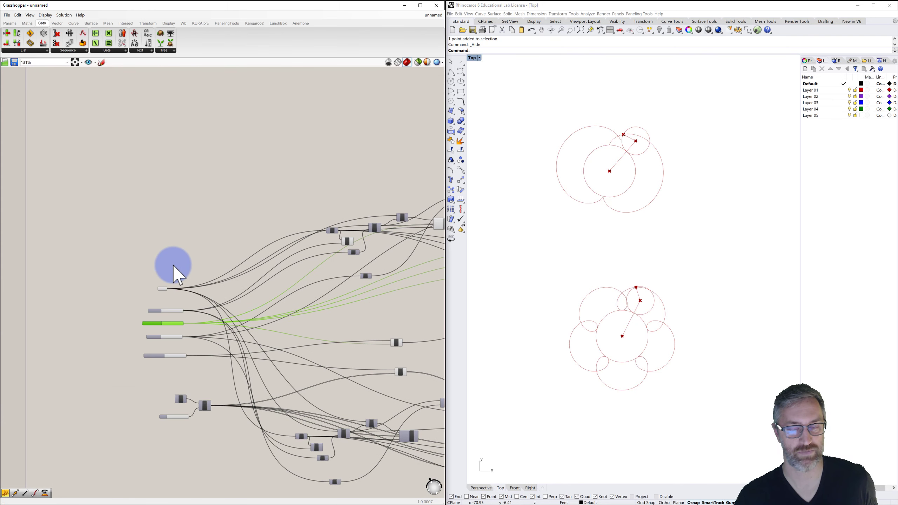
right_click_drag(186, 327, 151, 224)
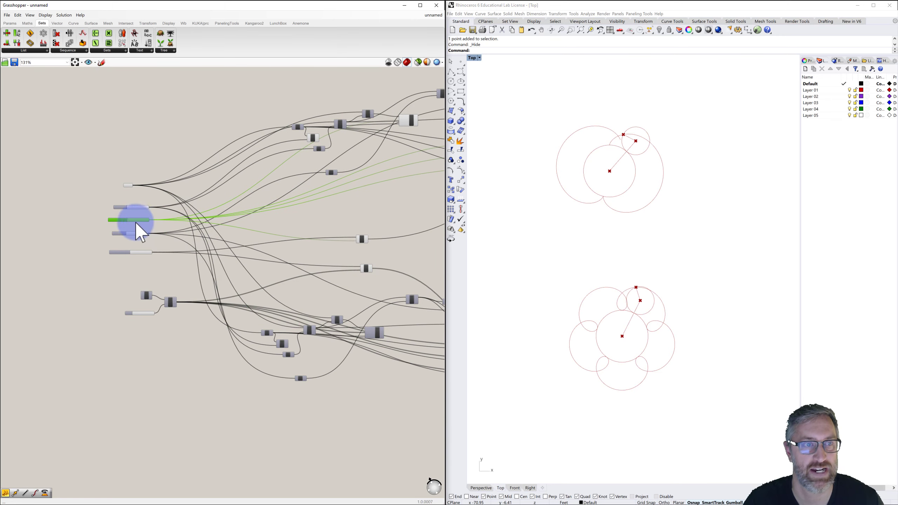
scroll(133, 219, "up", 4)
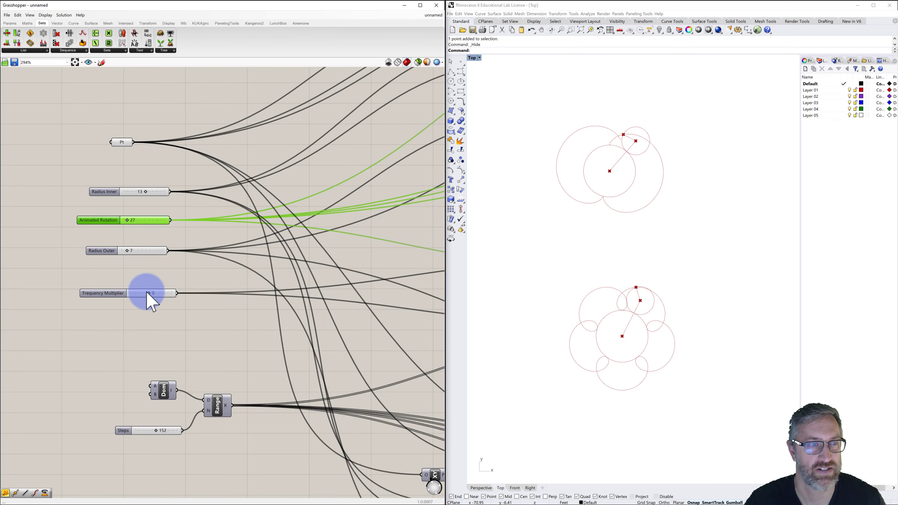
left_click_drag(150, 294, 173, 292)
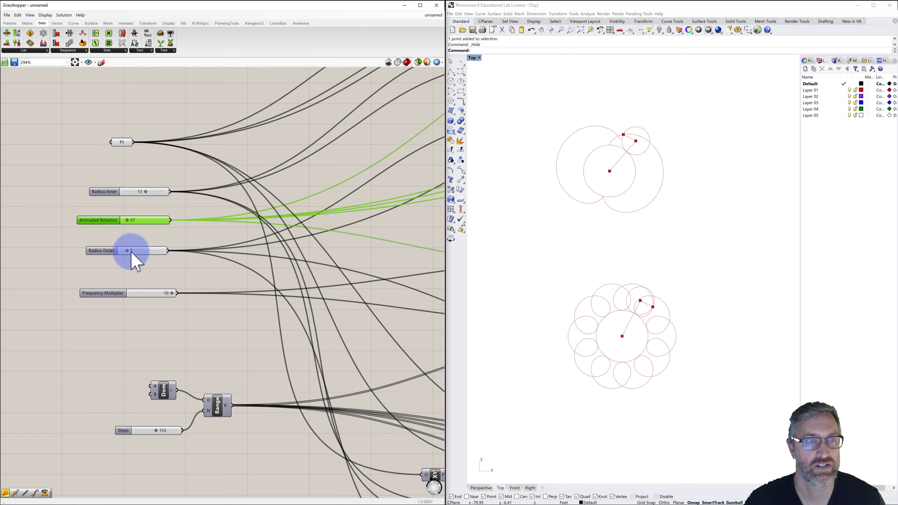
Step: Set the Radius Outer slider to 5 and the Radius Inner slider to 16
mouse_move(128, 252)
left_mouse_down()
mouse_move(166, 248)
mouse_move(113, 256)
left_mouse_up()
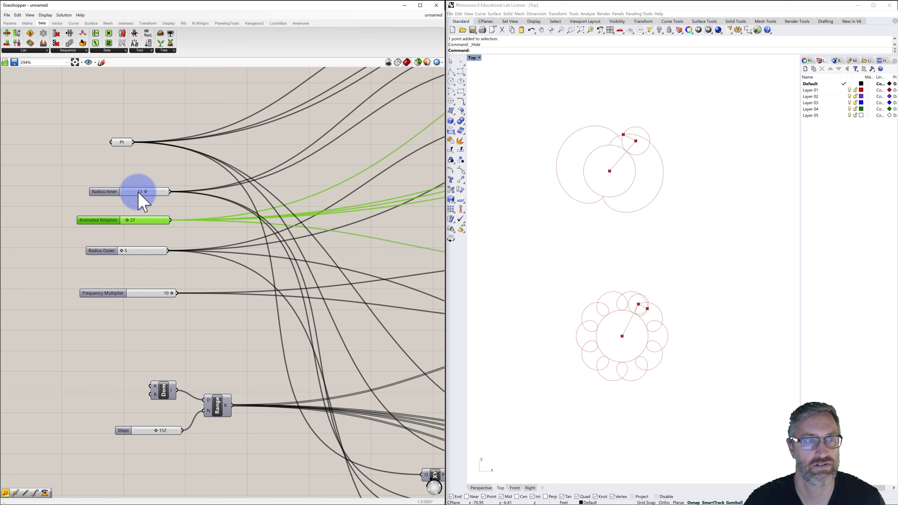
left_click_drag(144, 192, 157, 208)
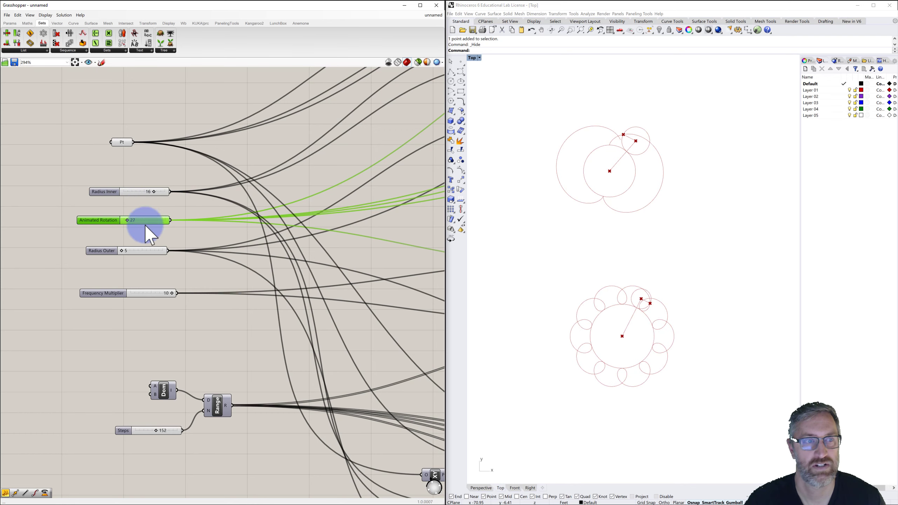
Step: Raise the Frequency Multiplier slider's maximum to 100 and set its value to 74
double_click(115, 294)
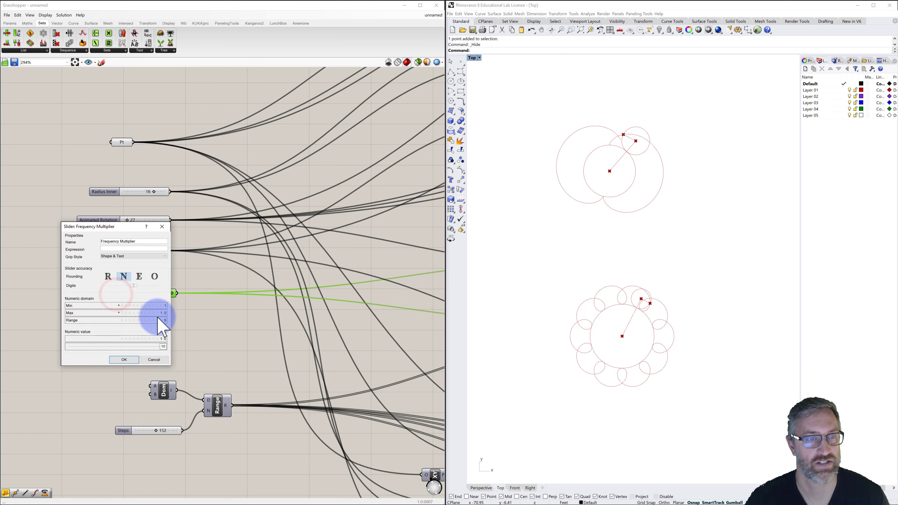
double_click(156, 314)
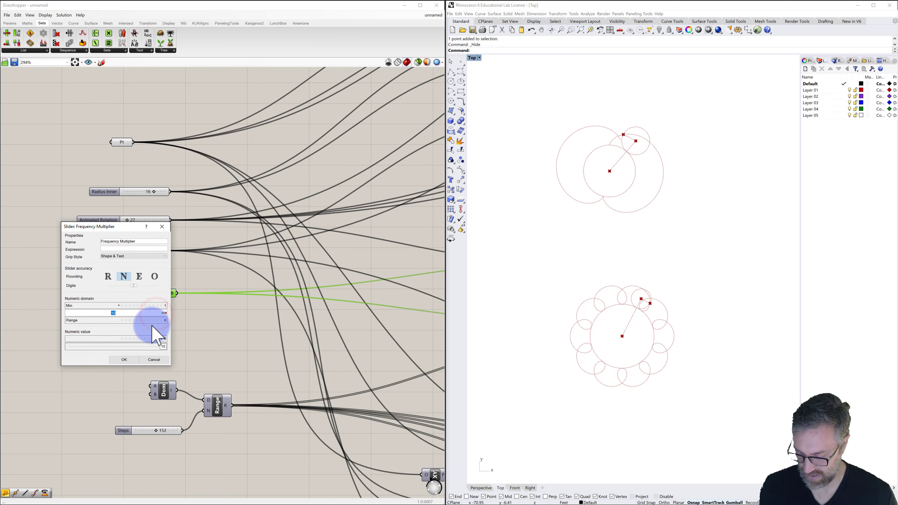
type("0")
key("Return")
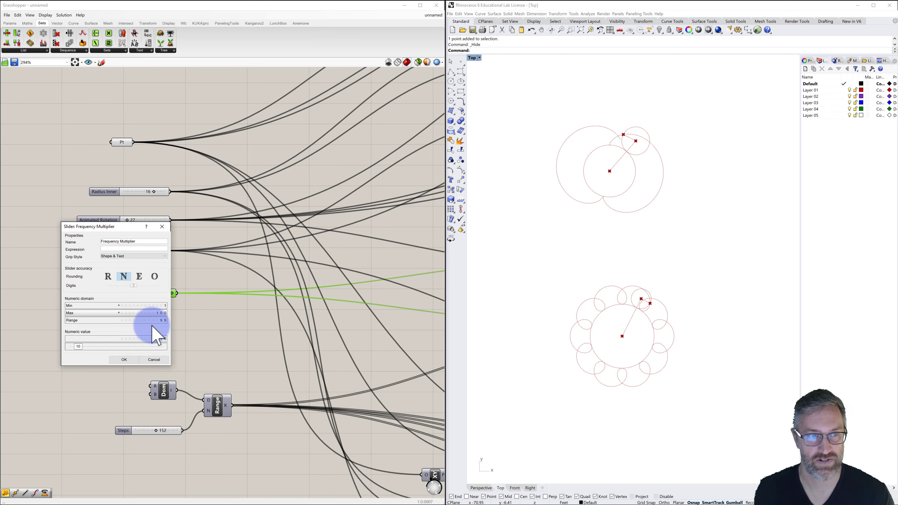
left_click(133, 359)
left_click_drag(135, 294, 156, 293)
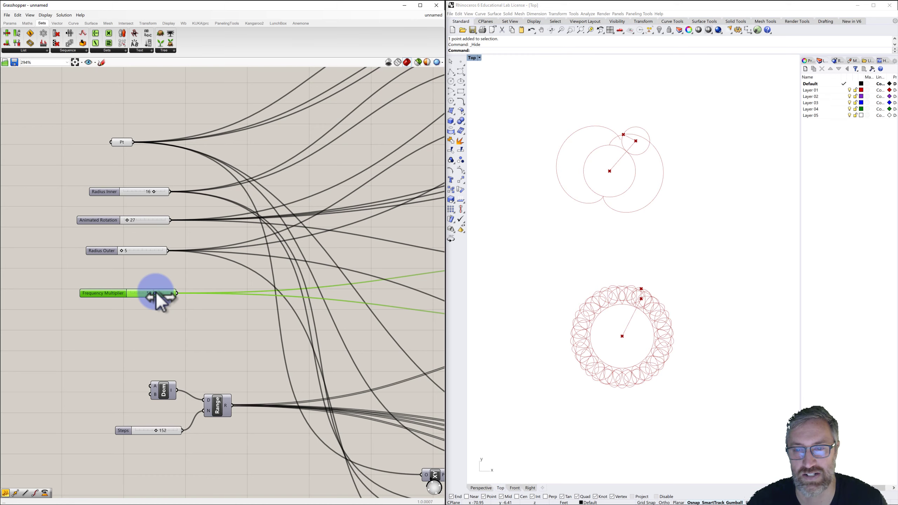
mouse_move(157, 293)
left_mouse_down()
mouse_move(177, 294)
mouse_move(161, 293)
left_mouse_up()
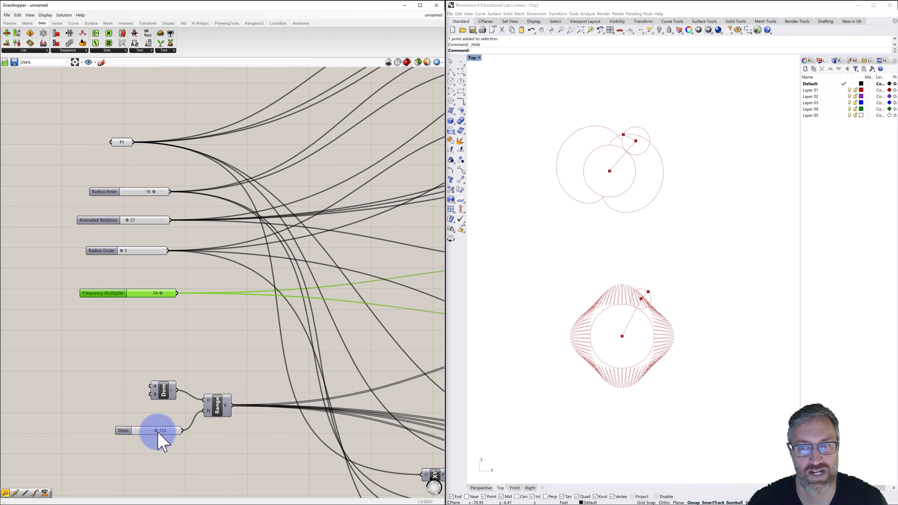
Step: Turn on the preview of the point parameter near the end of the lower chain and inspect the curve's sample points in Rhino
scroll(205, 348, "down", 2)
mouse_move(210, 344)
right_mouse_down()
mouse_move(120, 291)
mouse_move(58, 237)
right_mouse_up()
scroll(200, 311, "down", 2)
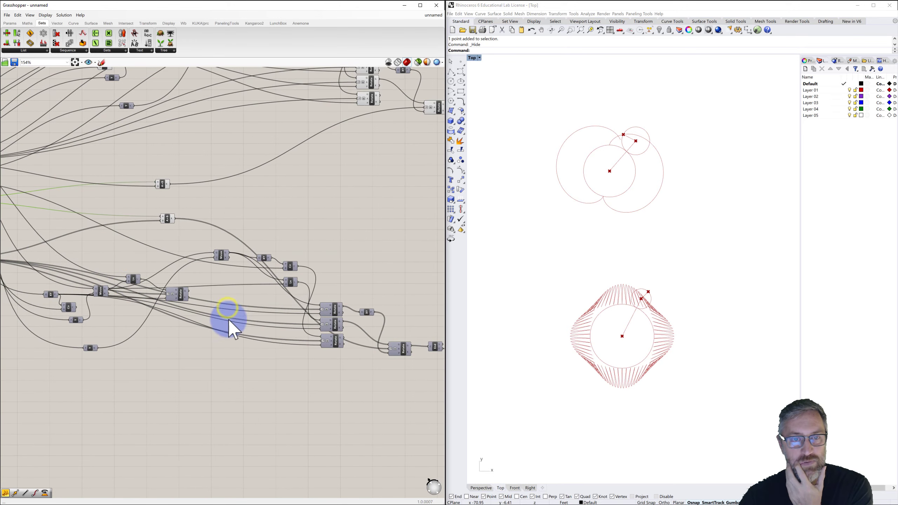
right_click_drag(227, 318, 150, 287)
right_click_drag(295, 318, 241, 307)
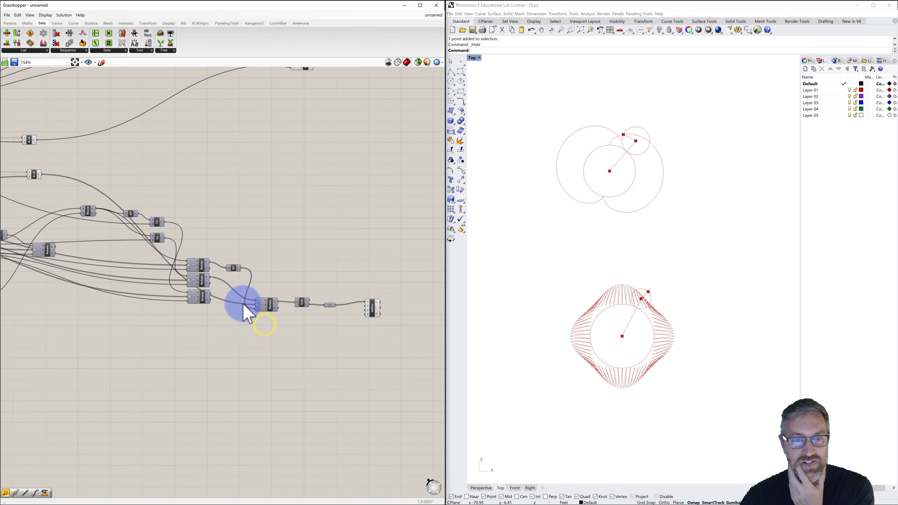
right_click(329, 305)
left_click(341, 316)
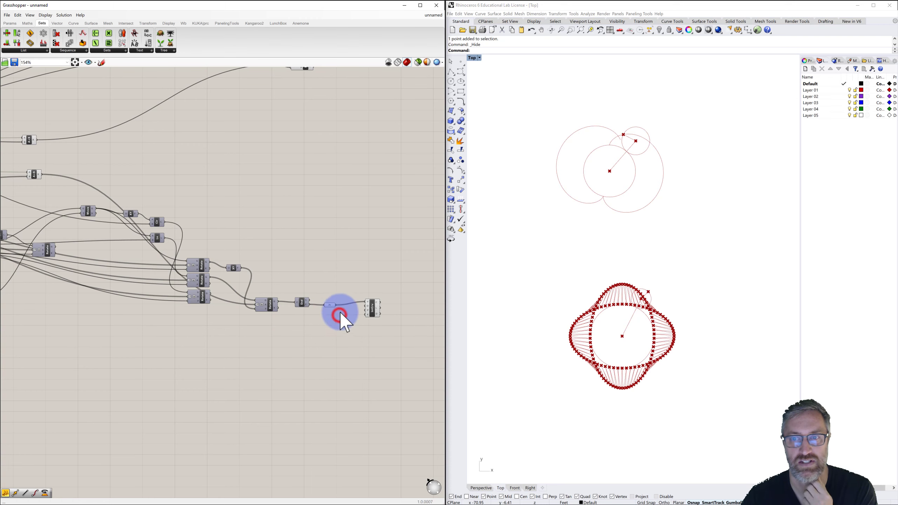
left_click(349, 233)
scroll(584, 334, "up", 6)
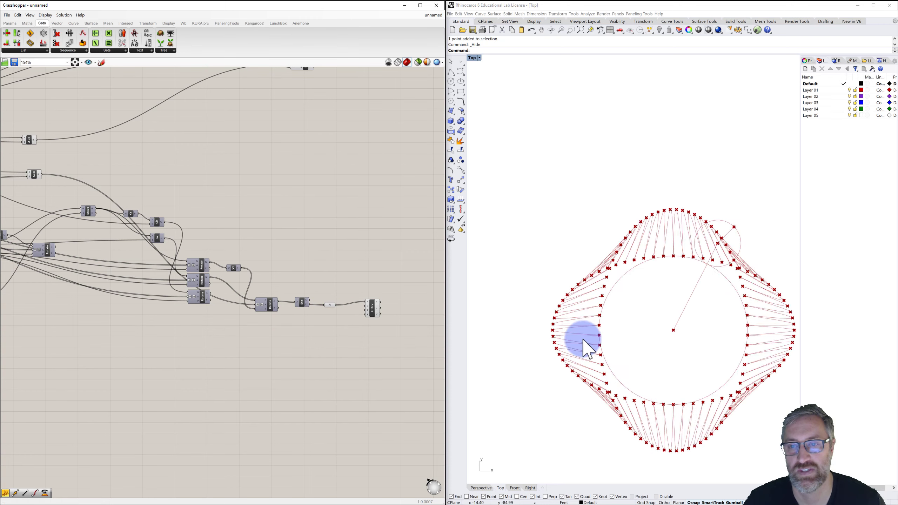
right_click_drag(586, 336, 576, 305)
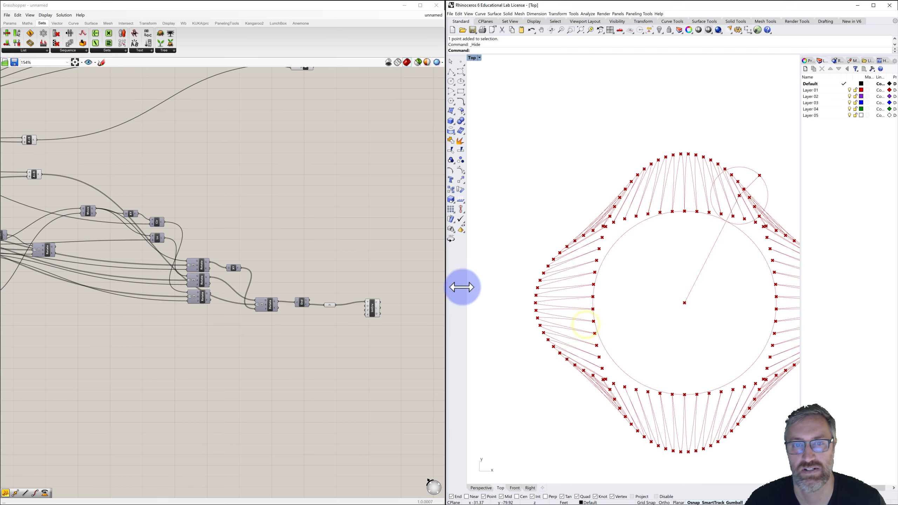
Step: Set the Steps slider feeding the Range component to 300
scroll(353, 257, "down", 3)
scroll(251, 237, "down", 1)
scroll(308, 239, "up", 2)
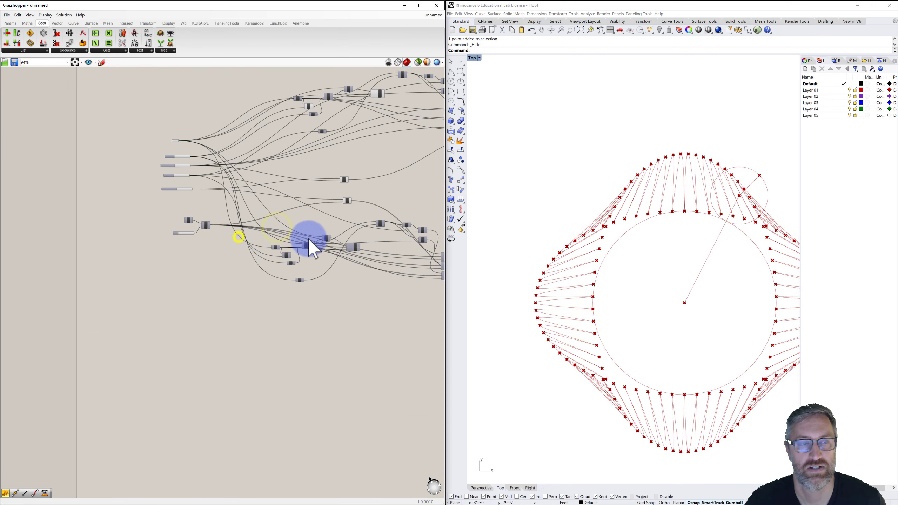
scroll(180, 231, "up", 3)
scroll(181, 232, "up", 3)
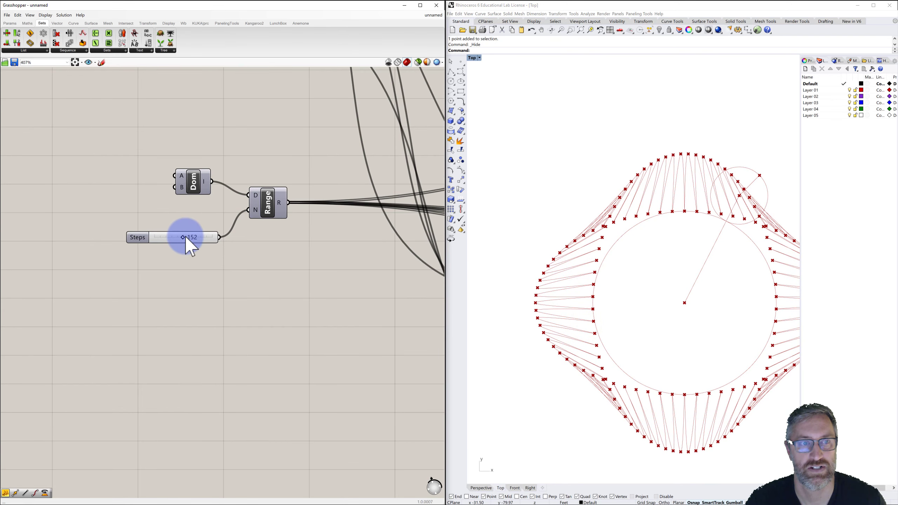
left_click_drag(183, 237, 225, 234)
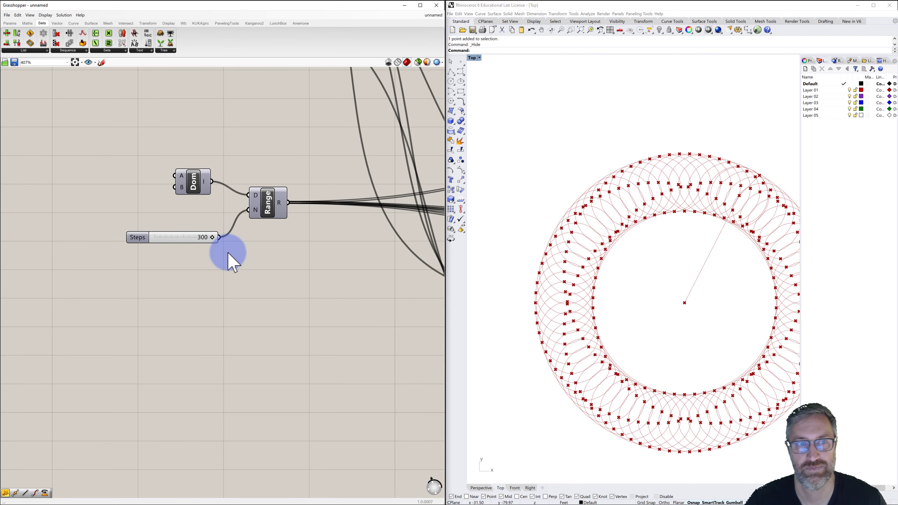
Step: Turn off the preview of the point parameter near the end of the lower chain
scroll(227, 251, "down", 3)
right_click_drag(258, 260, 344, 278)
scroll(224, 264, "down", 2)
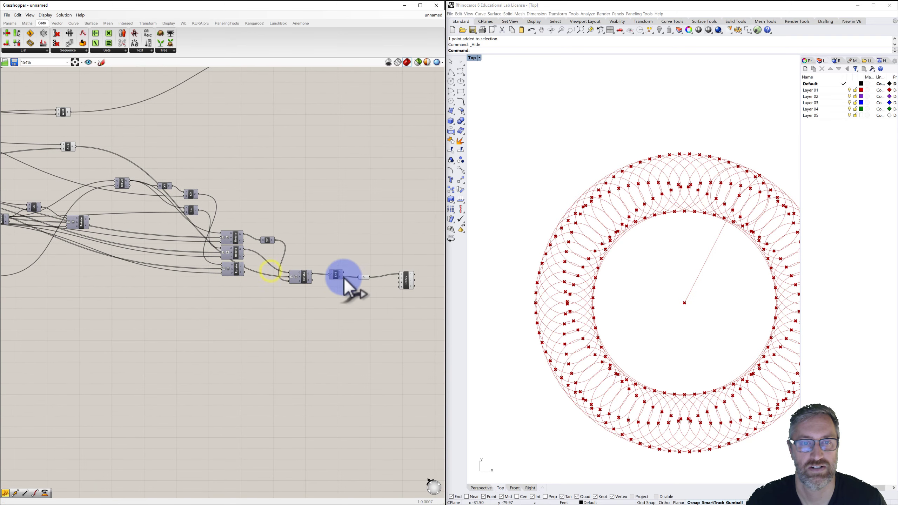
right_click(365, 280)
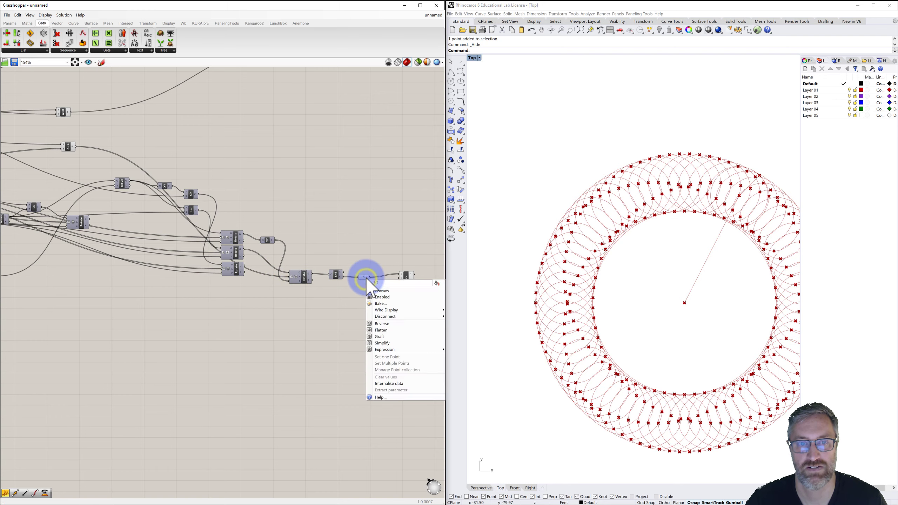
right_click(366, 277)
left_click(381, 289)
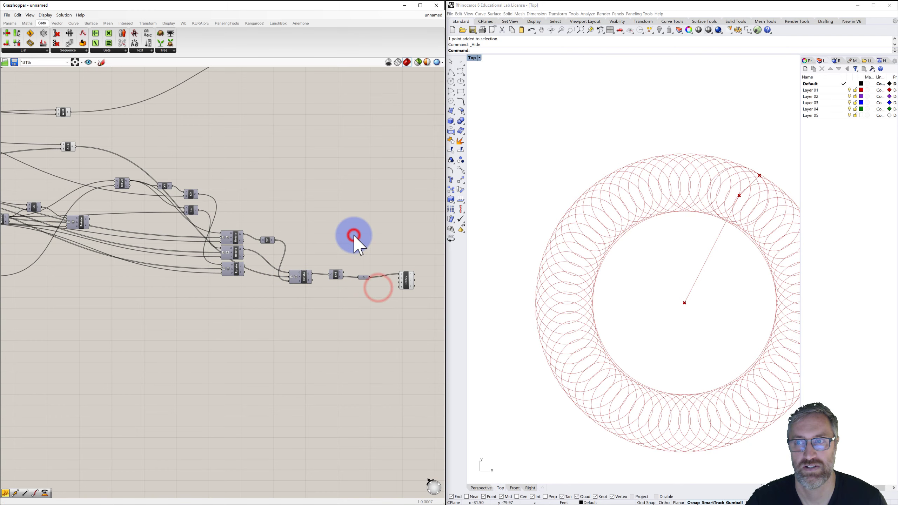
Step: Sweep the Animated Rotation slider up to 360 to watch the rolling circle travel around the denser curve
scroll(346, 232, "down", 3)
right_click_drag(346, 232, 356, 220)
scroll(83, 178, "up", 7)
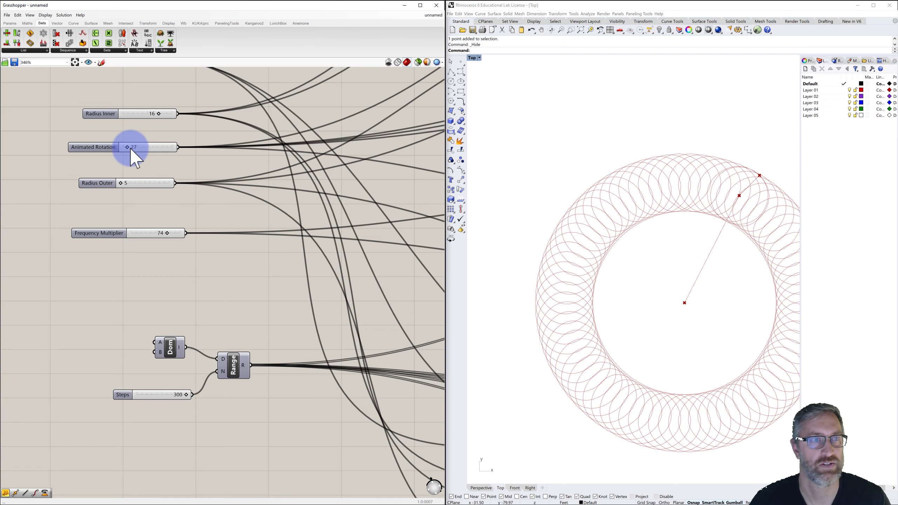
right_click_drag(137, 162, 134, 169)
scroll(566, 280, "down", 2)
right_click_drag(568, 281, 541, 249)
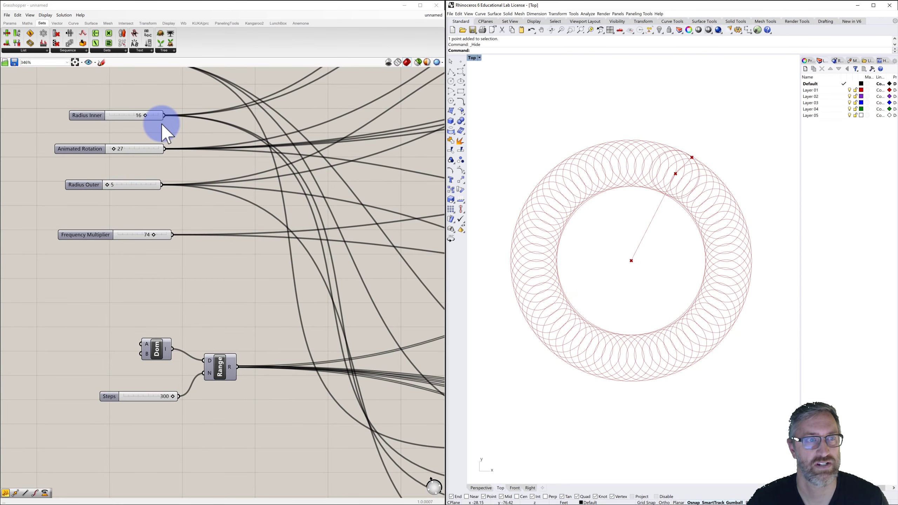
left_click_drag(116, 149, 166, 144)
Step: Vary both radius sliders, leaving Radius Outer at 7 and Radius Inner at 15
left_click_drag(107, 184, 118, 203)
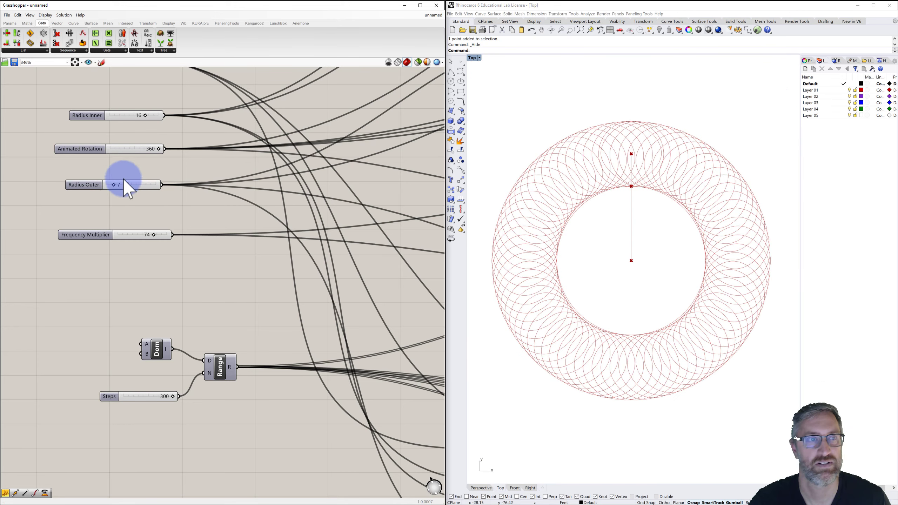
mouse_move(144, 117)
left_mouse_down()
mouse_move(133, 128)
mouse_move(144, 124)
left_mouse_up()
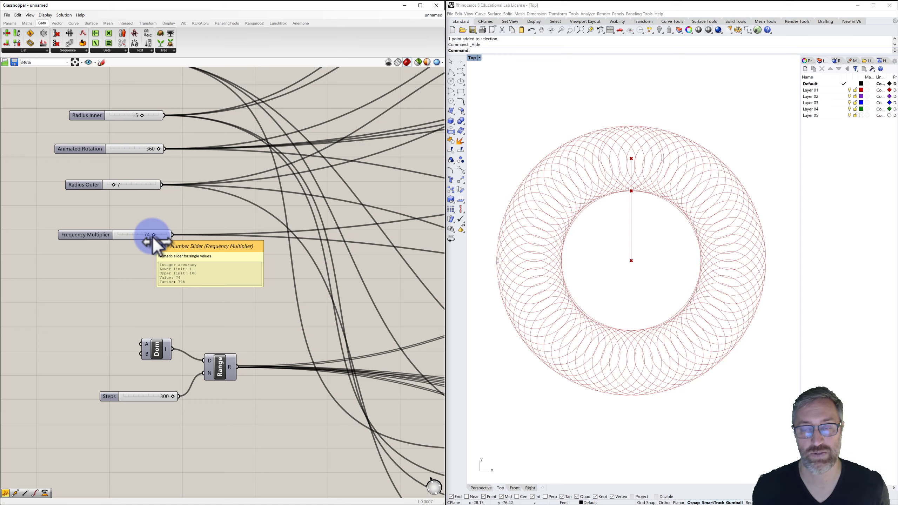
Step: Compare the two curve figures in Rhino, and the new definition with the grouped original on the Grasshopper canvas
scroll(633, 316, "down", 2)
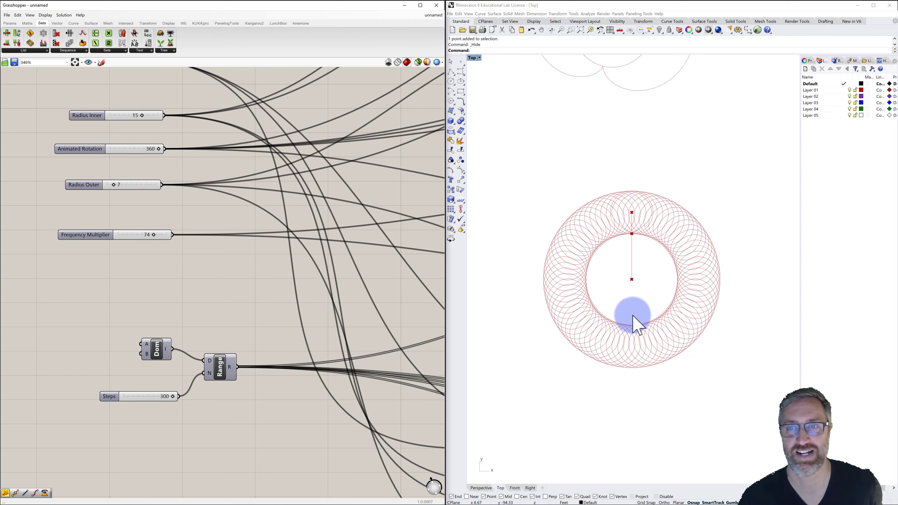
scroll(635, 290, "down", 2)
scroll(628, 264, "up", 2)
right_click_drag(628, 250, 655, 307)
scroll(291, 228, "down", 3)
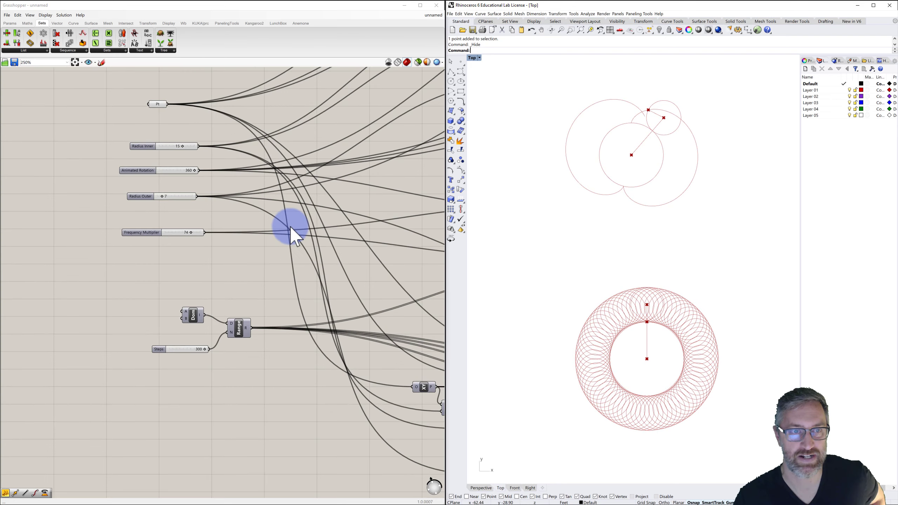
right_click_drag(290, 226, 204, 262)
scroll(226, 227, "down", 4)
scroll(205, 263, "down", 1)
scroll(218, 264, "down", 3)
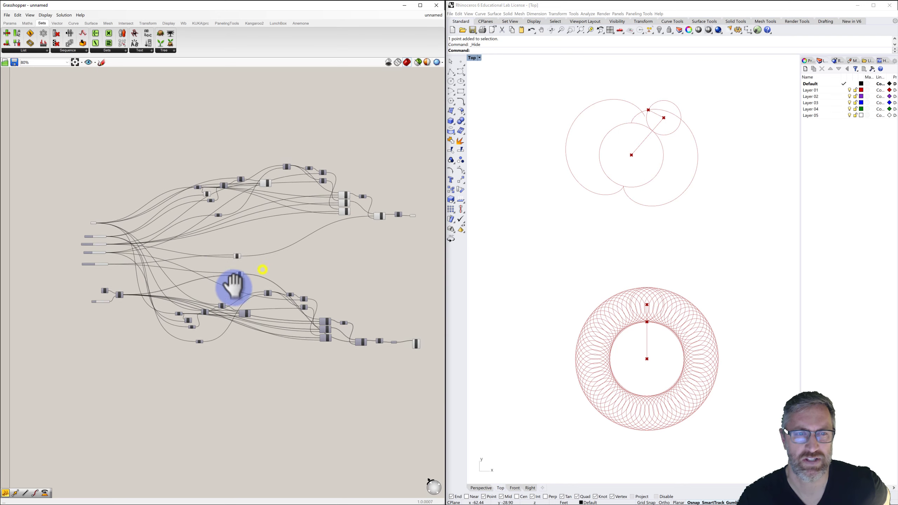
right_click_drag(230, 287, 262, 253)
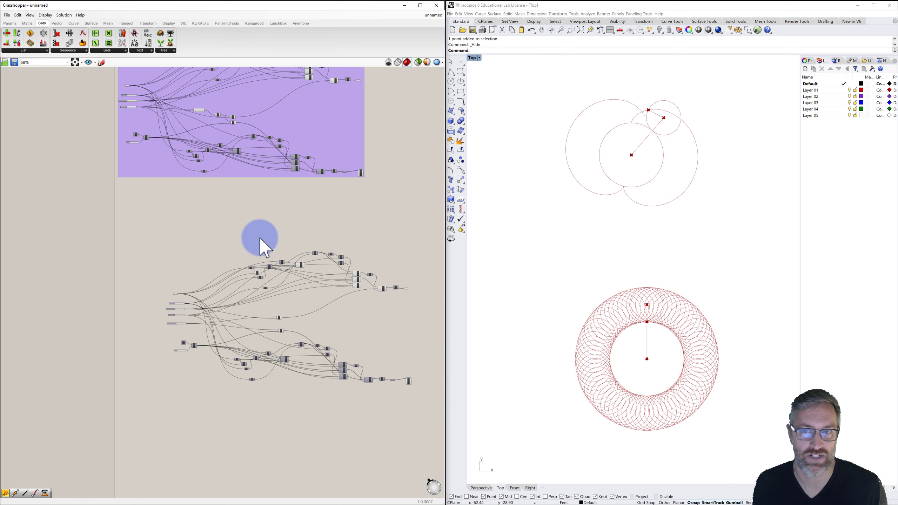
right_click_drag(248, 194, 244, 220)
scroll(244, 221, "down", 2)
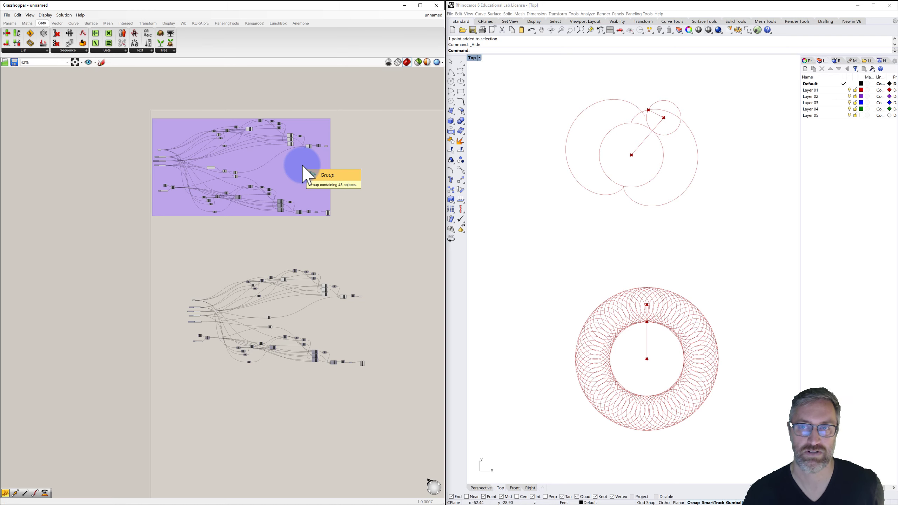
scroll(205, 156, "up", 2)
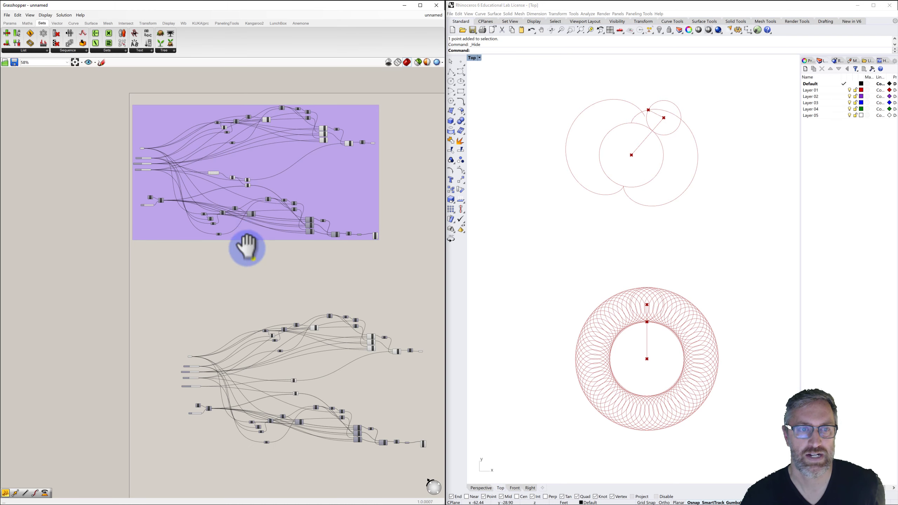
right_click_drag(246, 245, 220, 201)
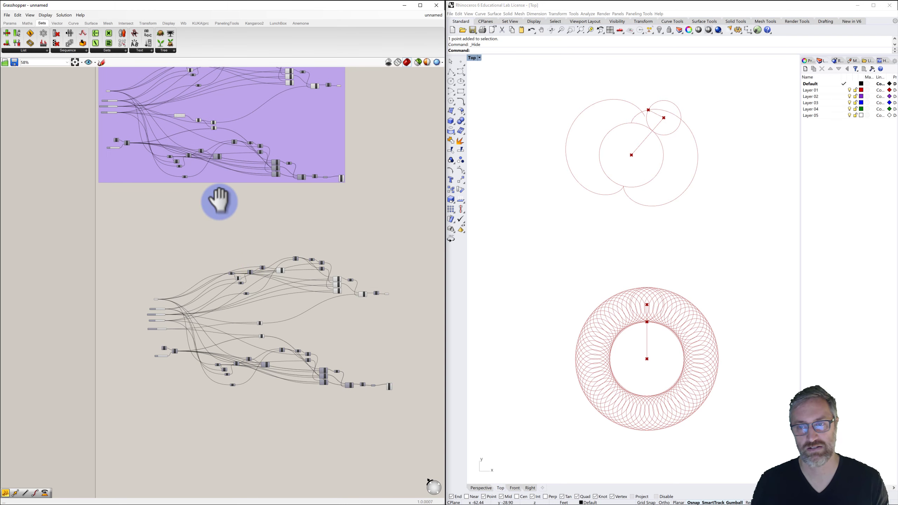